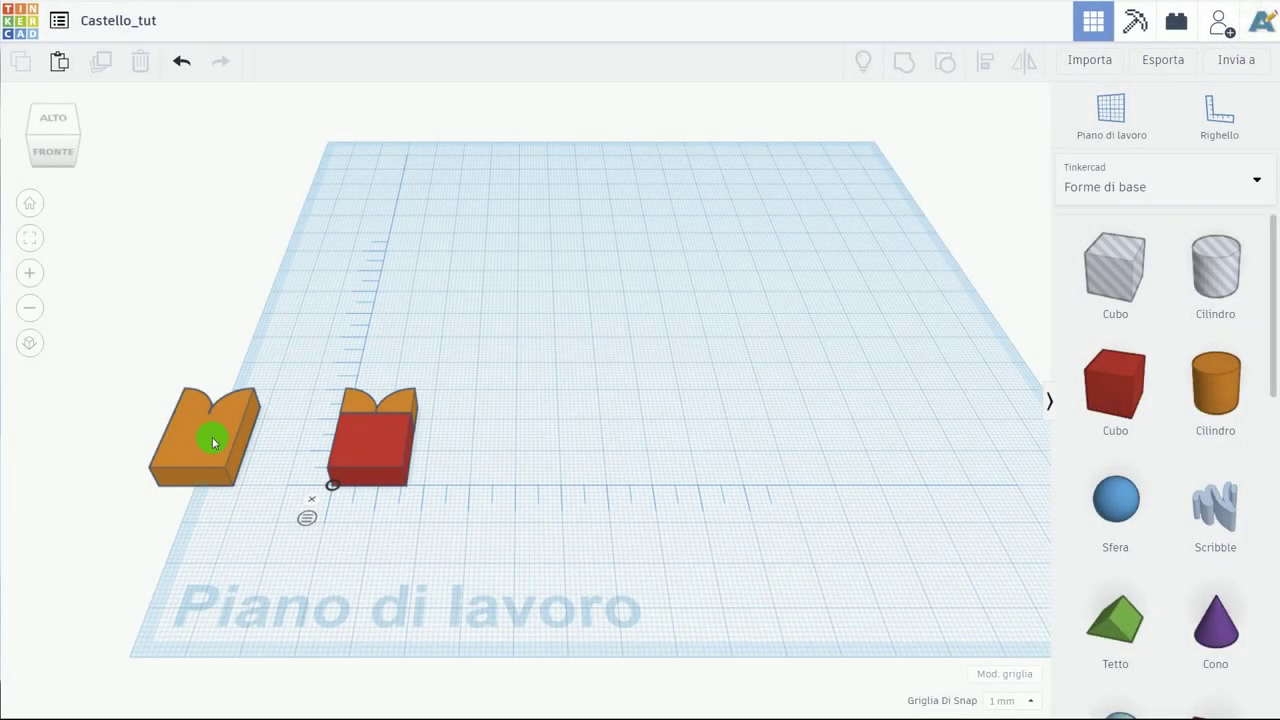
Drag the orange 16 × 6 × 24 merlon clear of the red block, then reselect it.
{"action": "mouse_move", "coordinate": [212, 441]}
{"action": "left_mouse_down"}
{"action": "mouse_move", "coordinate": [533, 320]}
{"action": "mouse_move", "coordinate": [606, 278]}
{"action": "left_mouse_up"}
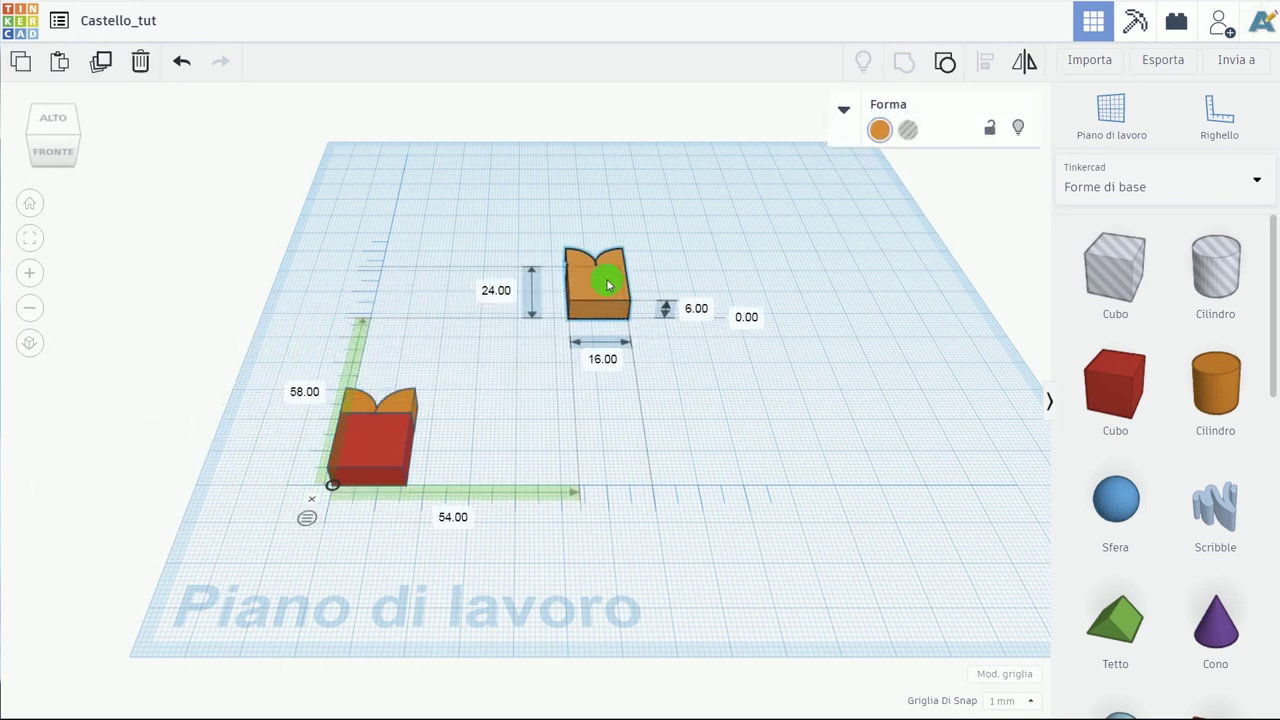
{"action": "mouse_move", "coordinate": [701, 450]}
{"action": "right_mouse_down"}
{"action": "mouse_move", "coordinate": [563, 466]}
{"action": "mouse_move", "coordinate": [603, 425]}
{"action": "right_mouse_up"}
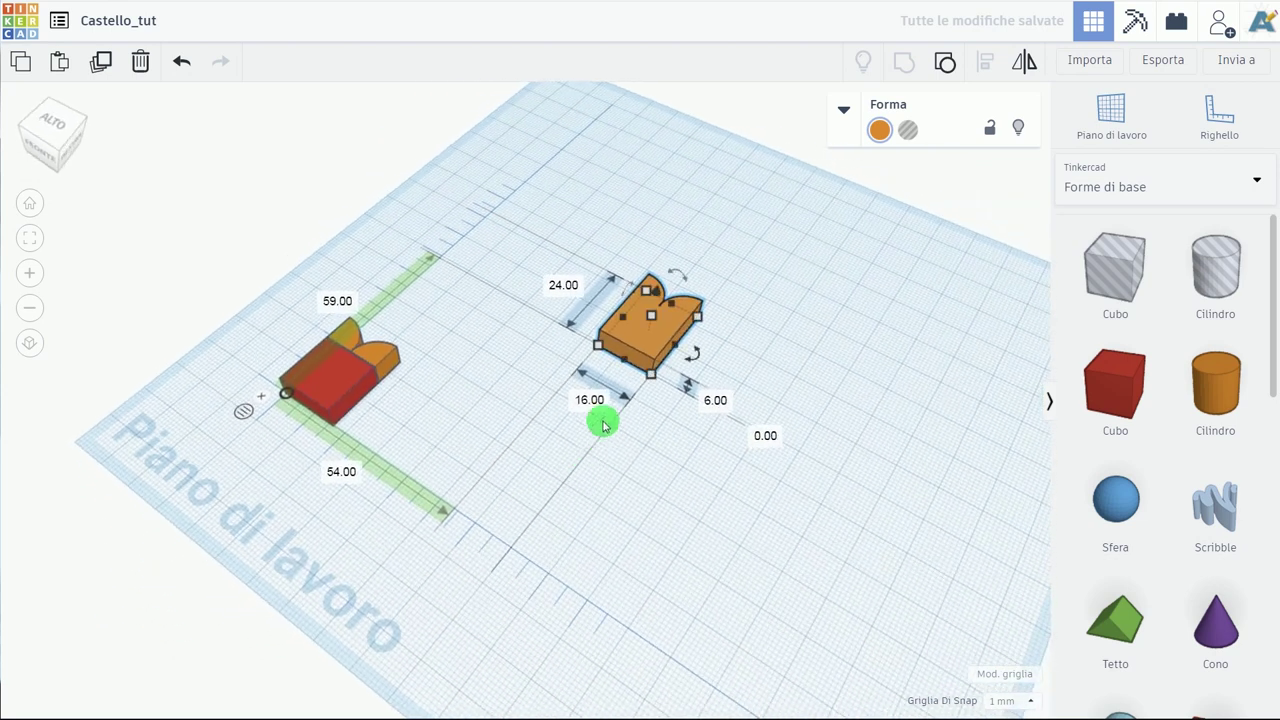
{"action": "left_click", "coordinate": [624, 289]}
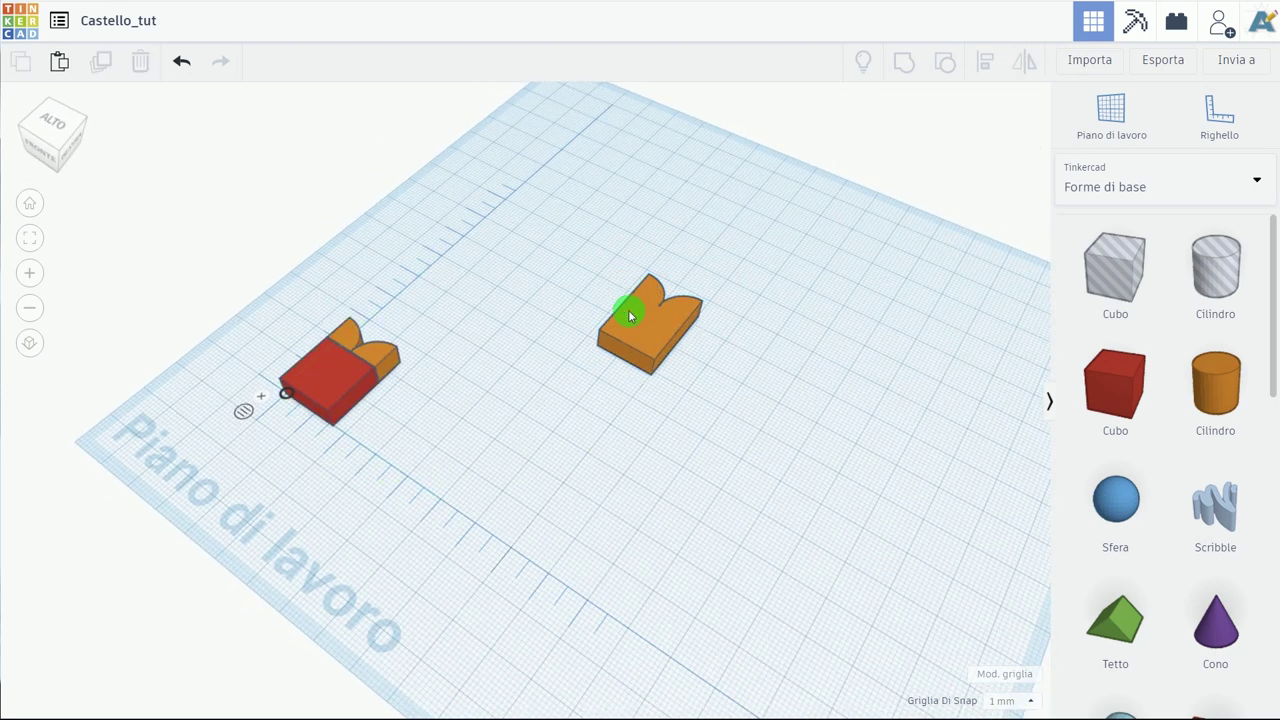
{"action": "left_click", "coordinate": [629, 316]}
Rotate the orange merlon 90° so it stands upright.
{"action": "mouse_move", "coordinate": [634, 277]}
{"action": "left_mouse_down"}
{"action": "mouse_move", "coordinate": [596, 302]}
{"action": "mouse_move", "coordinate": [543, 386]}
{"action": "left_mouse_up"}
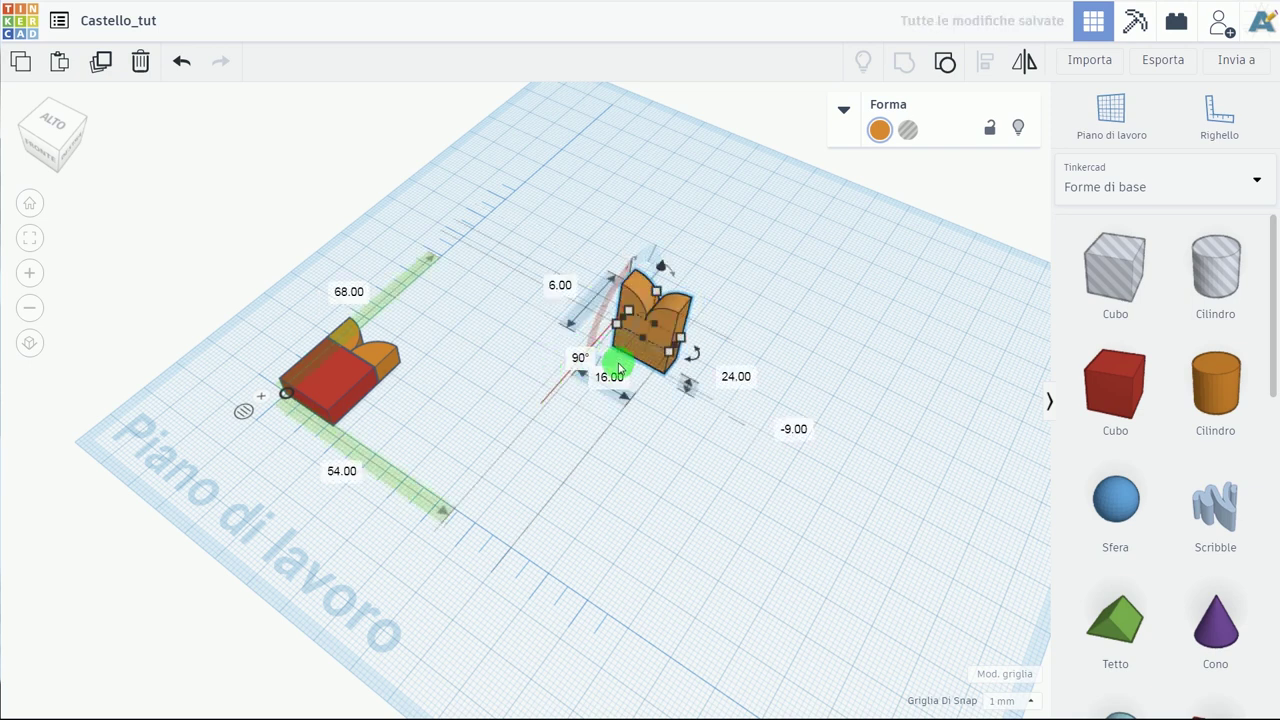
{"action": "scroll", "coordinate": [630, 367], "scroll_direction": "up", "scroll_amount": 3}
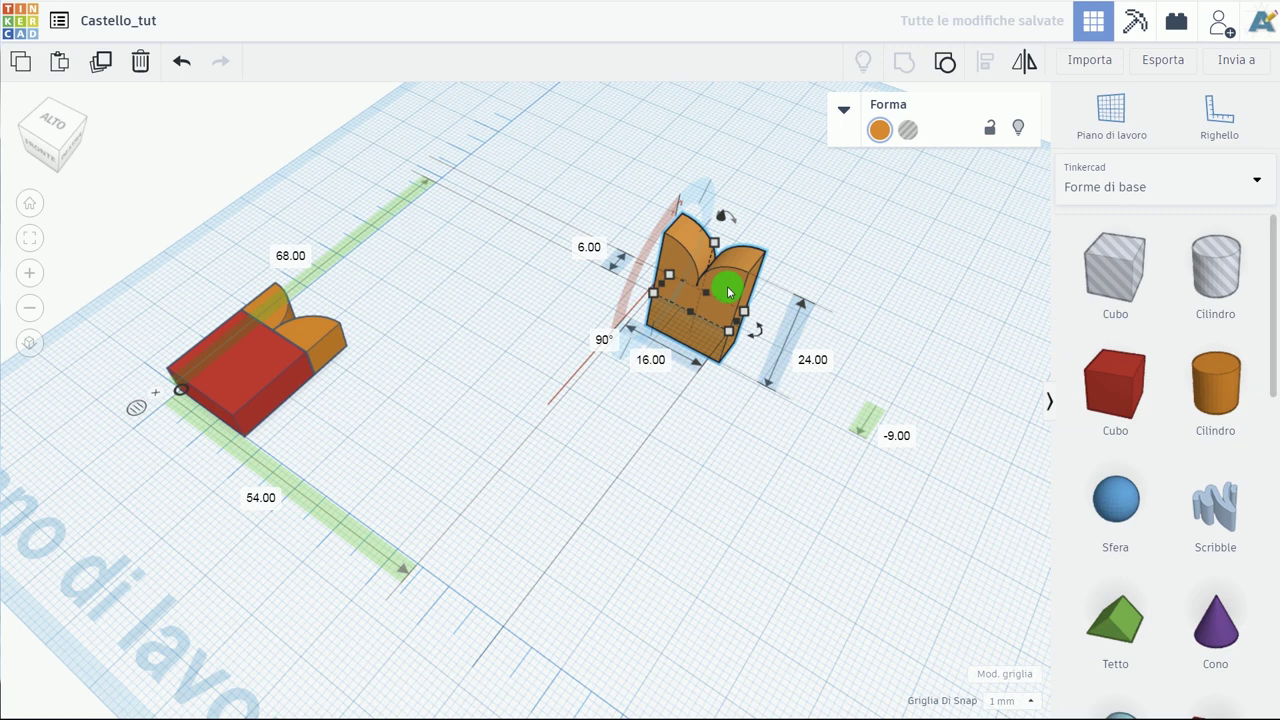
{"action": "left_click", "coordinate": [771, 240]}
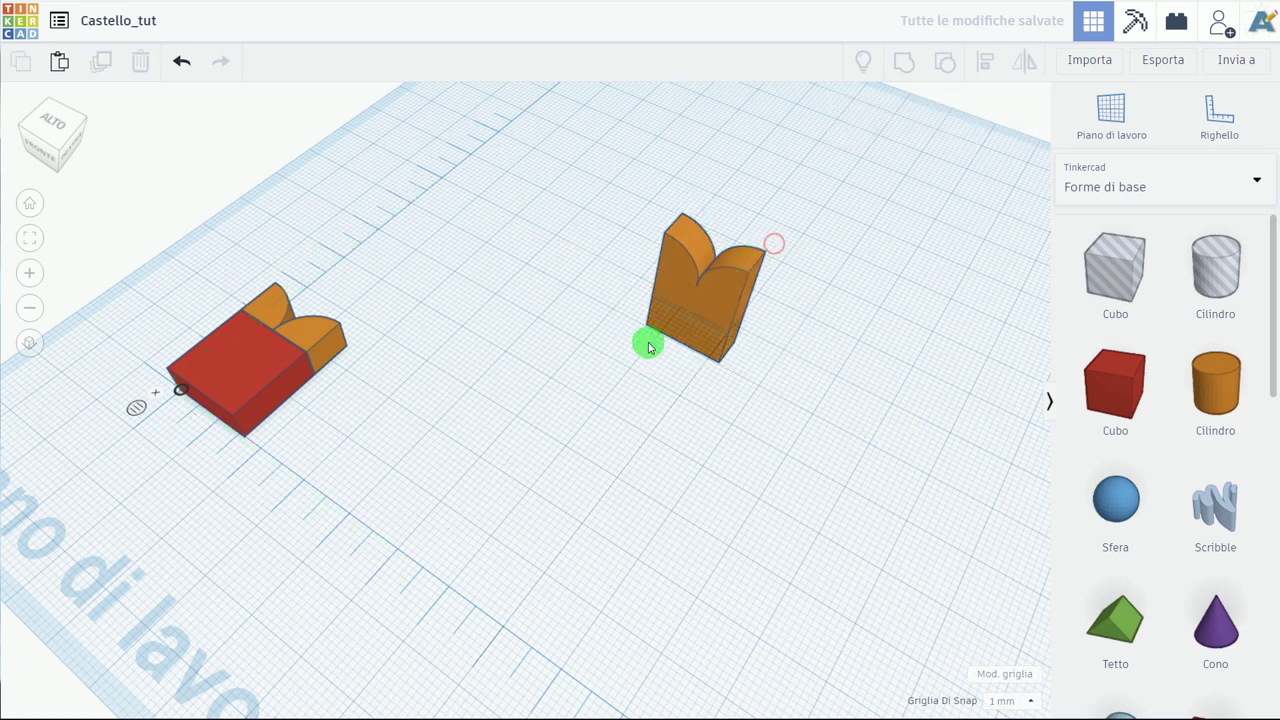
{"action": "left_click", "coordinate": [737, 292]}
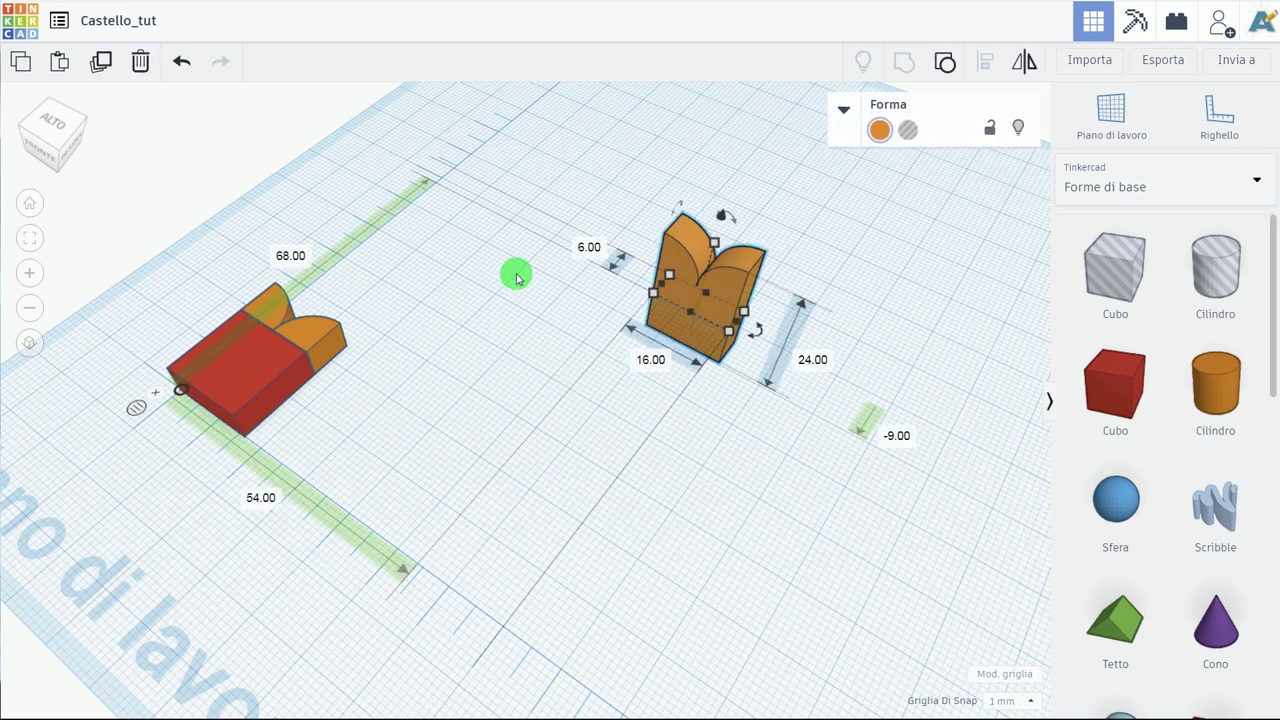
Duplicate the orange piece in place and turn the copy to cross the original.
{"action": "left_click", "coordinate": [101, 66]}
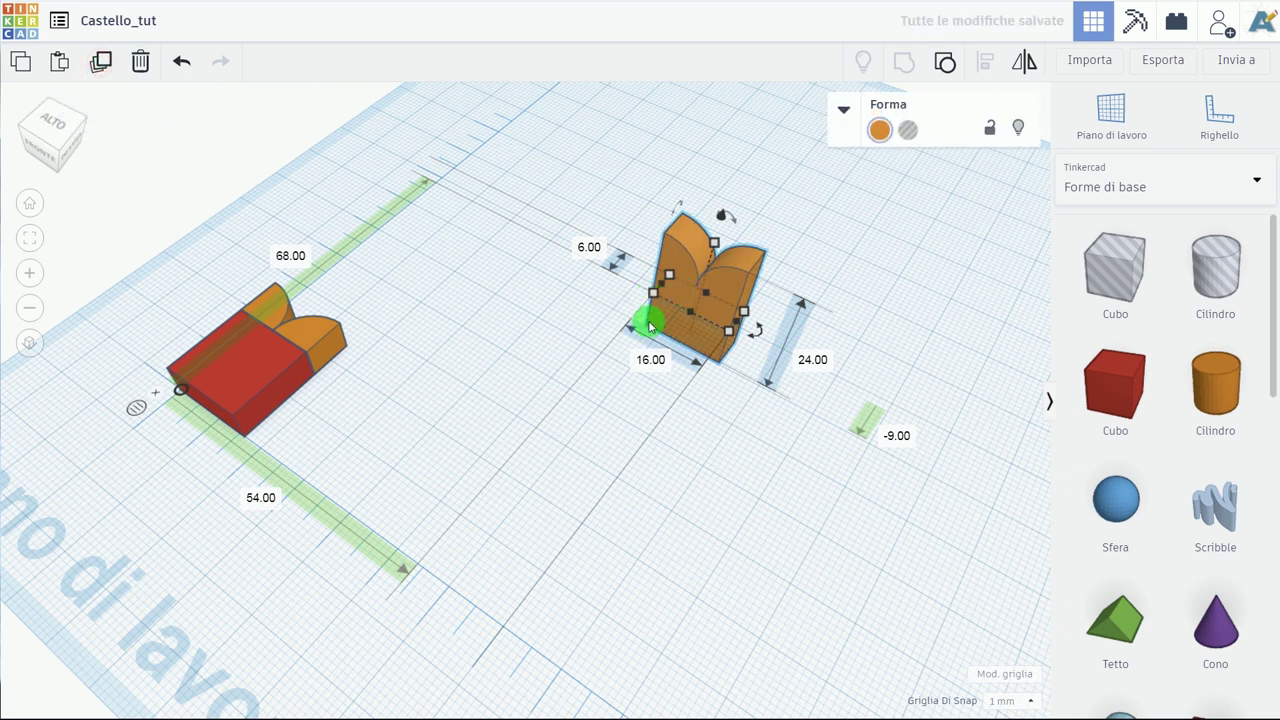
{"action": "mouse_move", "coordinate": [672, 350]}
{"action": "right_mouse_down"}
{"action": "mouse_move", "coordinate": [694, 434]}
{"action": "mouse_move", "coordinate": [552, 426]}
{"action": "right_mouse_up"}
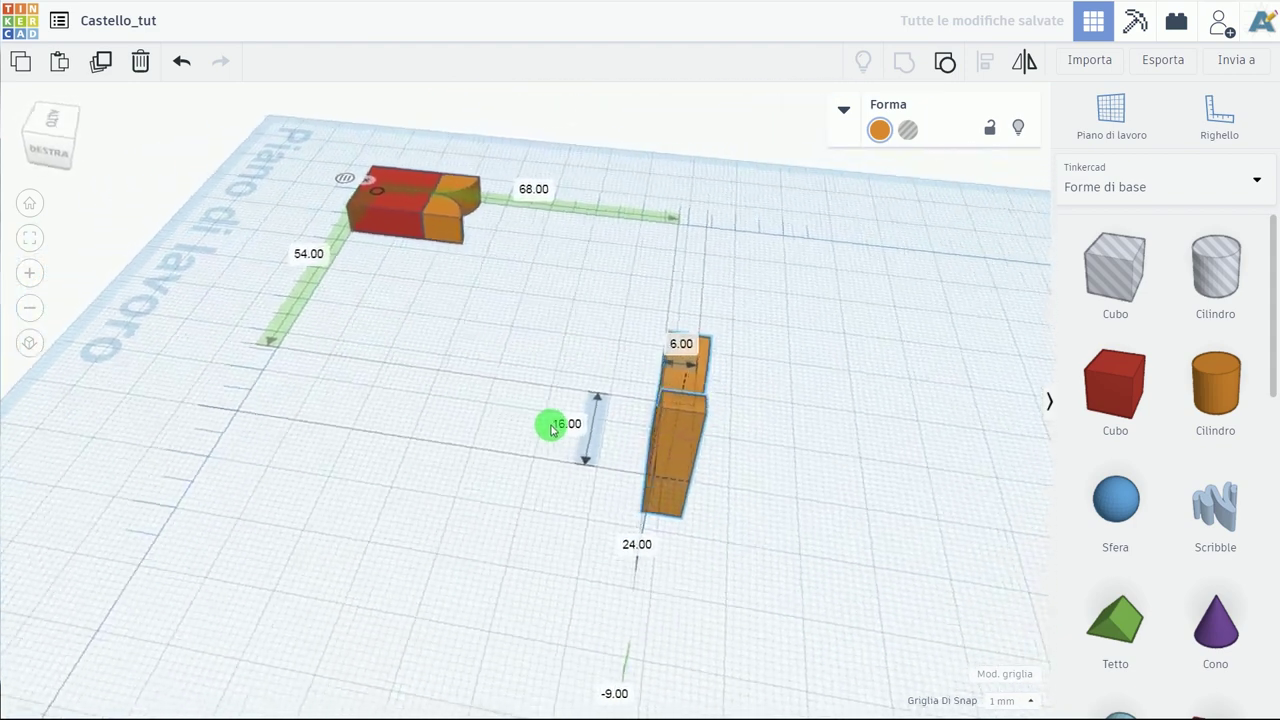
{"action": "mouse_move", "coordinate": [706, 454]}
{"action": "left_mouse_down"}
{"action": "mouse_move", "coordinate": [764, 412]}
{"action": "mouse_move", "coordinate": [723, 266]}
{"action": "left_mouse_up"}
Undo the last change and move the orange copy to a new spot.
{"action": "mouse_move", "coordinate": [507, 537]}
{"action": "right_mouse_down"}
{"action": "mouse_move", "coordinate": [766, 526]}
{"action": "mouse_move", "coordinate": [731, 554]}
{"action": "right_mouse_up"}
{"action": "scroll", "coordinate": [655, 329], "scroll_direction": "up", "scroll_amount": 2}
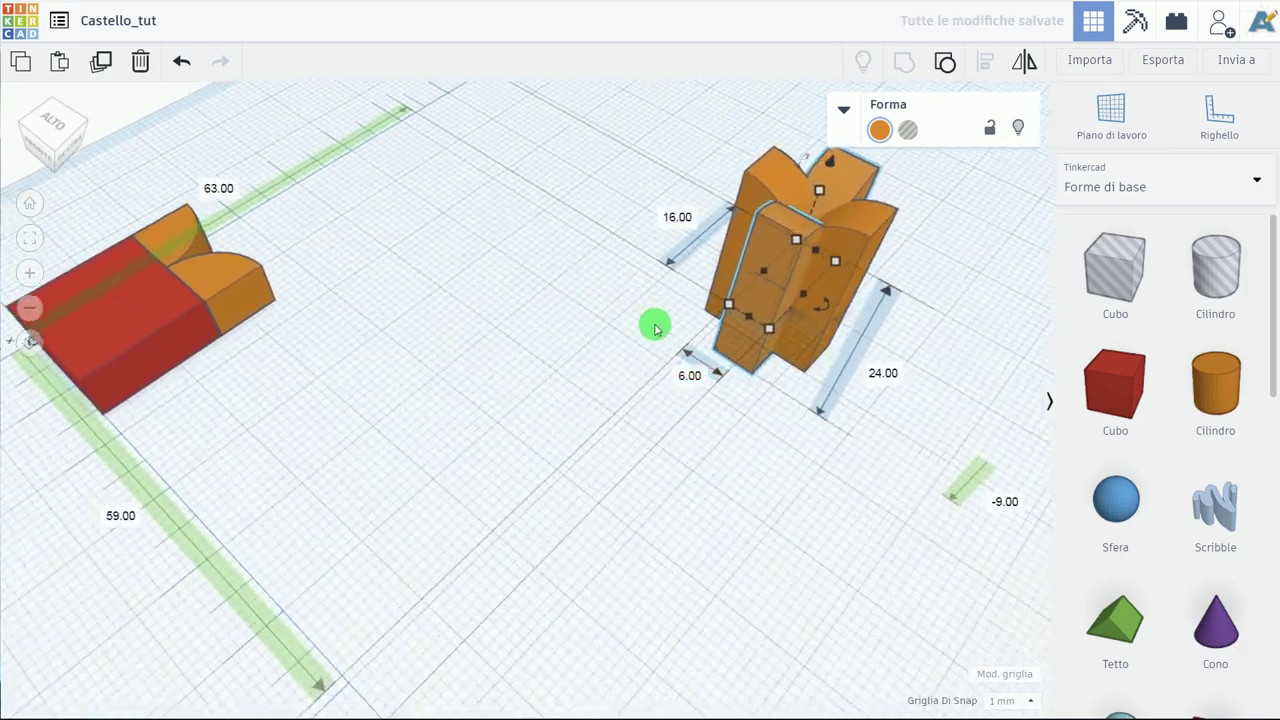
{"action": "scroll", "coordinate": [655, 329], "scroll_direction": "up", "scroll_amount": 2}
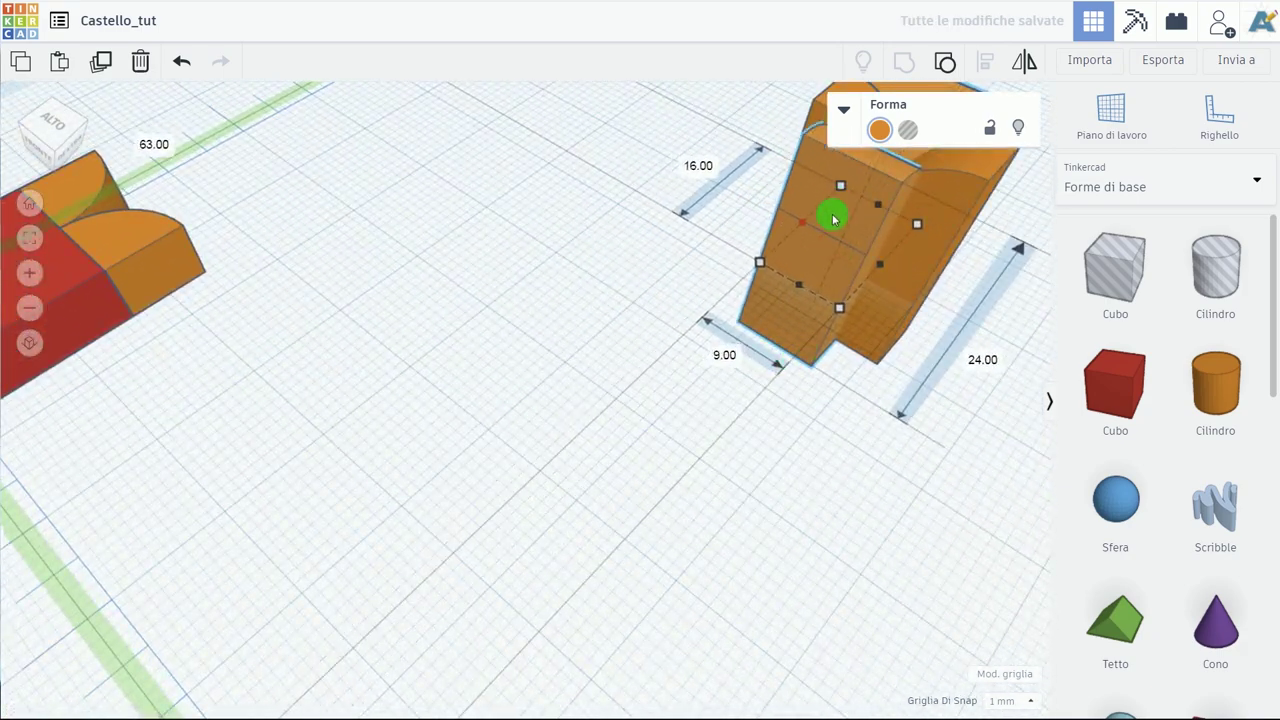
{"action": "key", "text": "ctrl+z"}
{"action": "left_click_drag", "start_coordinate": [811, 258], "coordinate": [810, 213]}
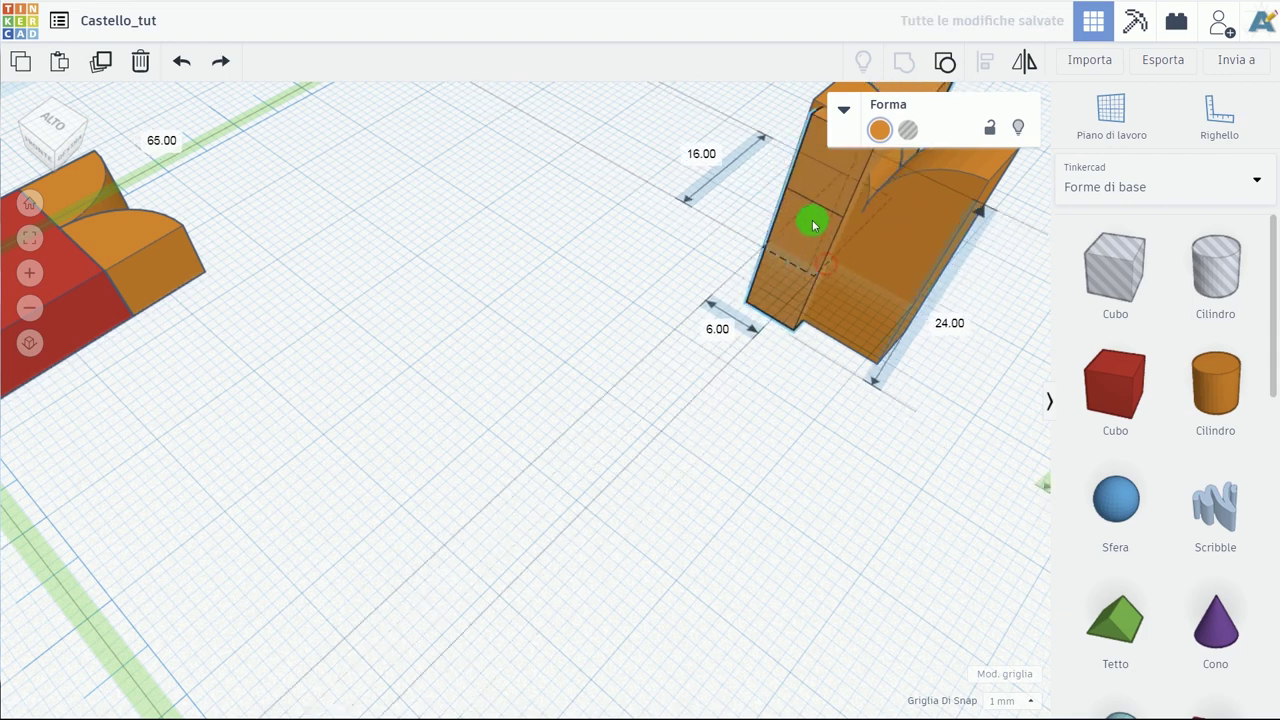
{"action": "mouse_move", "coordinate": [783, 240]}
{"action": "right_mouse_down"}
{"action": "mouse_move", "coordinate": [494, 346]}
{"action": "mouse_move", "coordinate": [509, 337]}
{"action": "mouse_move", "coordinate": [545, 383]}
{"action": "right_mouse_up"}
{"action": "scroll", "coordinate": [545, 383], "scroll_direction": "down", "scroll_amount": 3}
Select the crossed orange shape and inspect it from several angles.
{"action": "right_click_drag", "start_coordinate": [634, 491], "coordinate": [706, 540]}
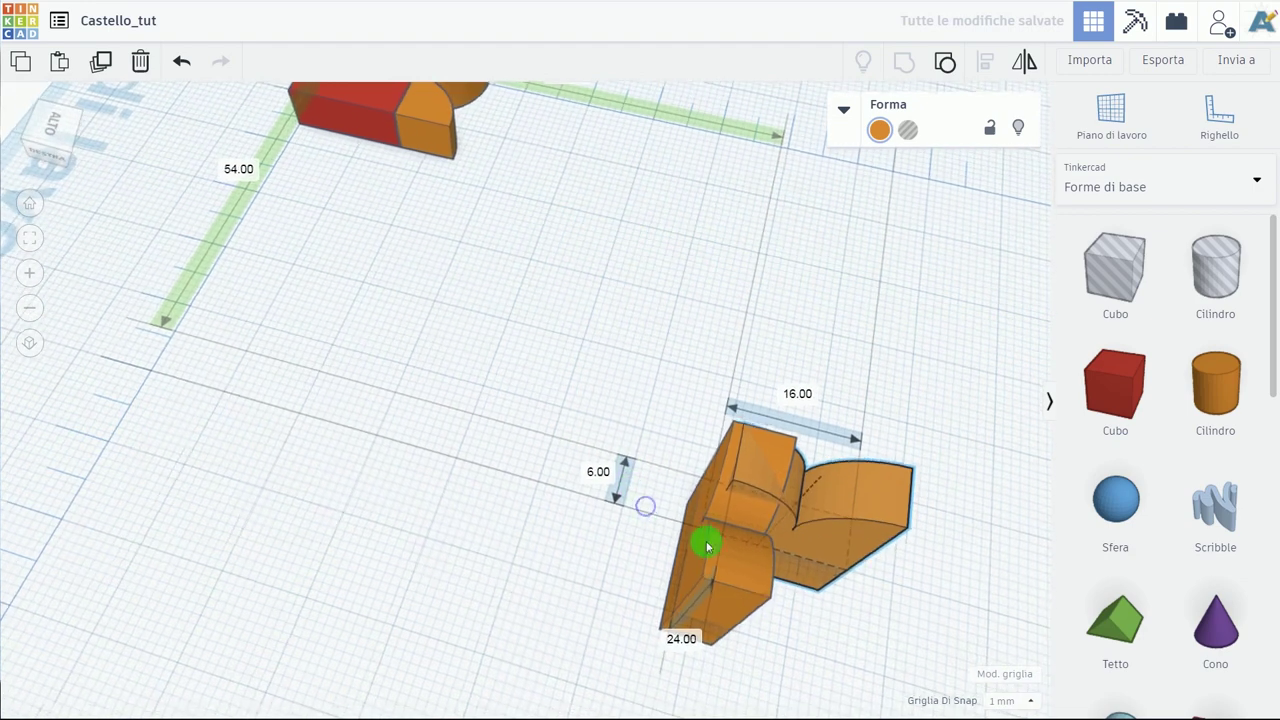
{"action": "right_click_drag", "start_coordinate": [666, 480], "coordinate": [632, 495]}
{"action": "left_click", "coordinate": [694, 449]}
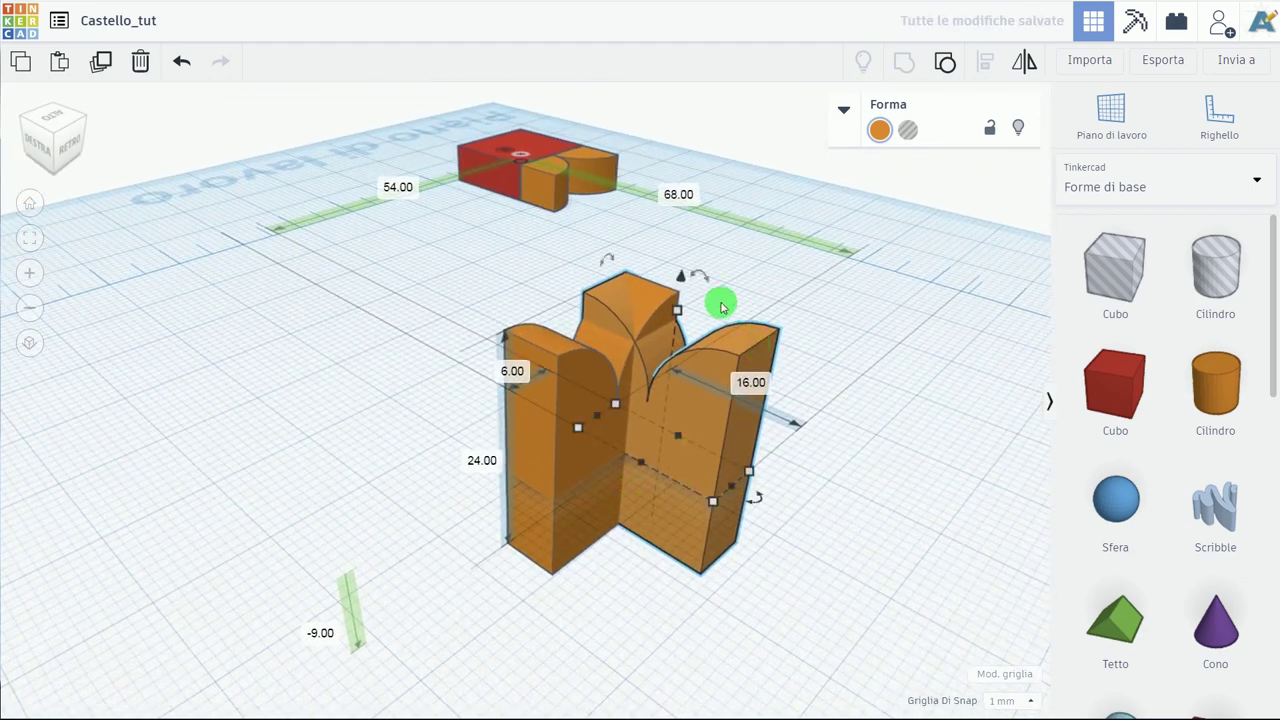
{"action": "scroll", "coordinate": [684, 338], "scroll_direction": "up", "scroll_amount": 3}
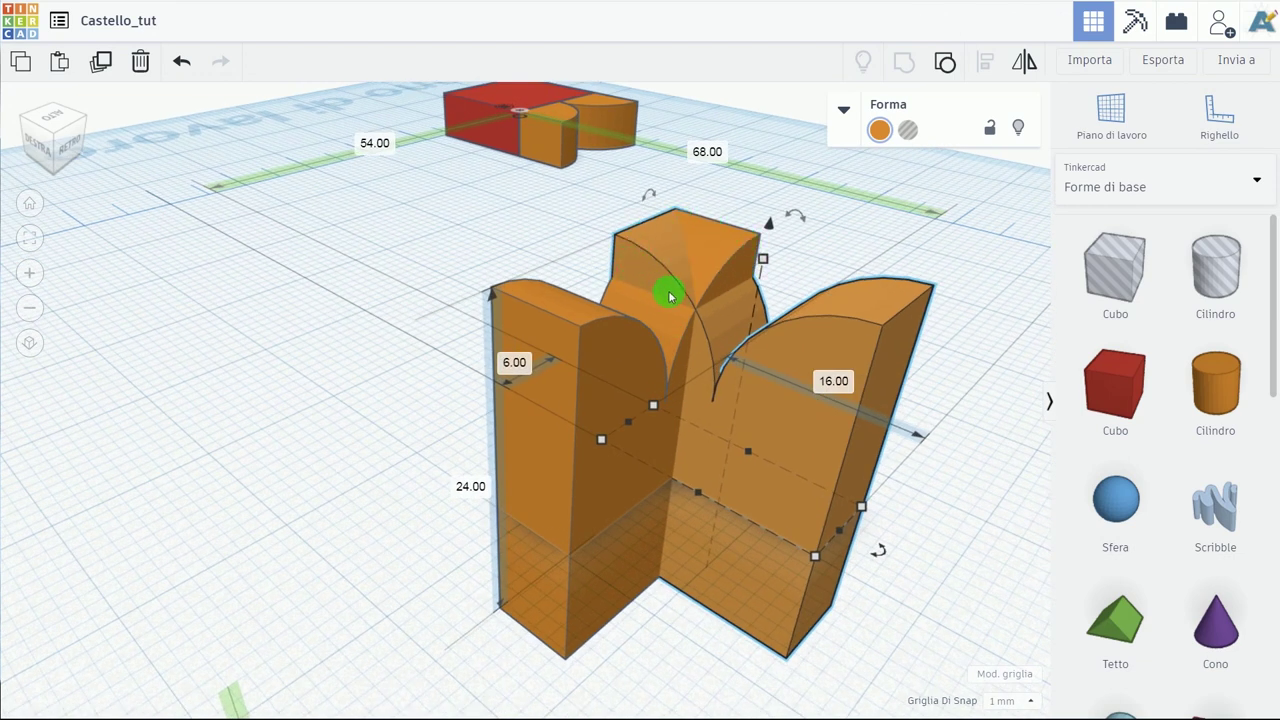
{"action": "mouse_move", "coordinate": [532, 519]}
{"action": "right_mouse_down"}
{"action": "mouse_move", "coordinate": [724, 572]}
{"action": "mouse_move", "coordinate": [792, 532]}
{"action": "right_mouse_up"}
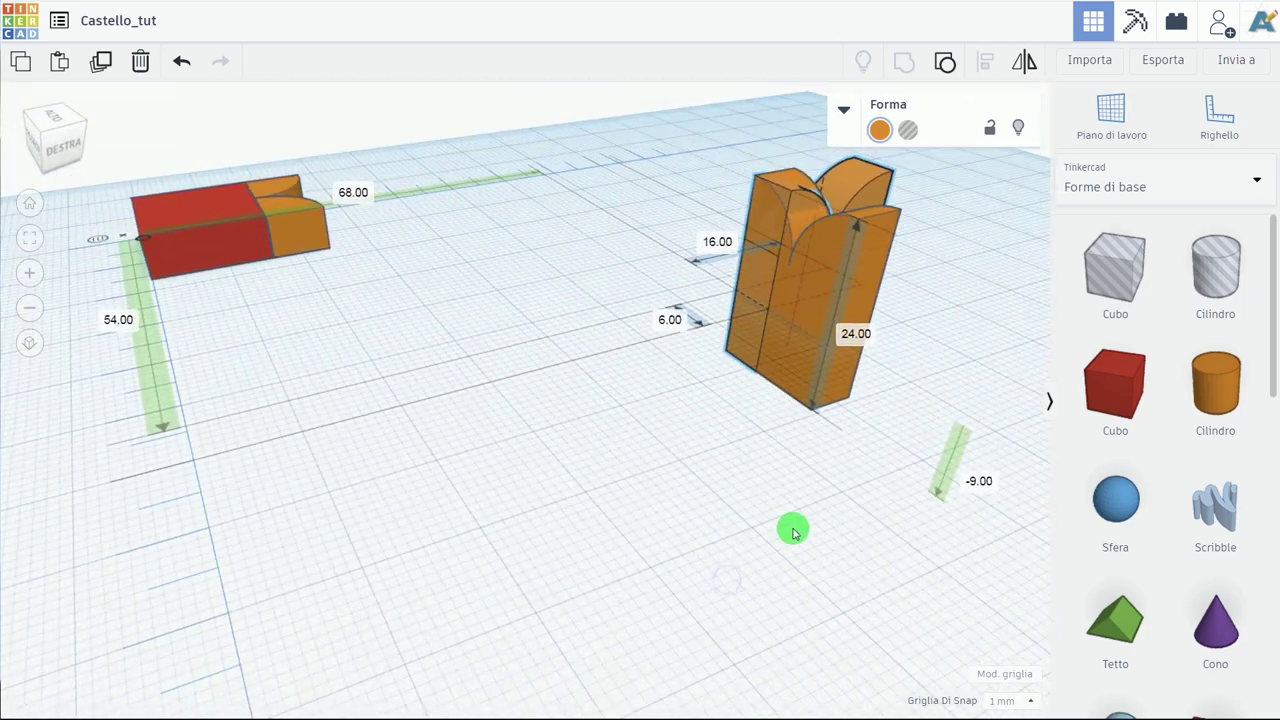
{"action": "mouse_move", "coordinate": [843, 403]}
{"action": "right_mouse_down"}
{"action": "mouse_move", "coordinate": [862, 400]}
{"action": "mouse_move", "coordinate": [728, 414]}
{"action": "right_mouse_up"}
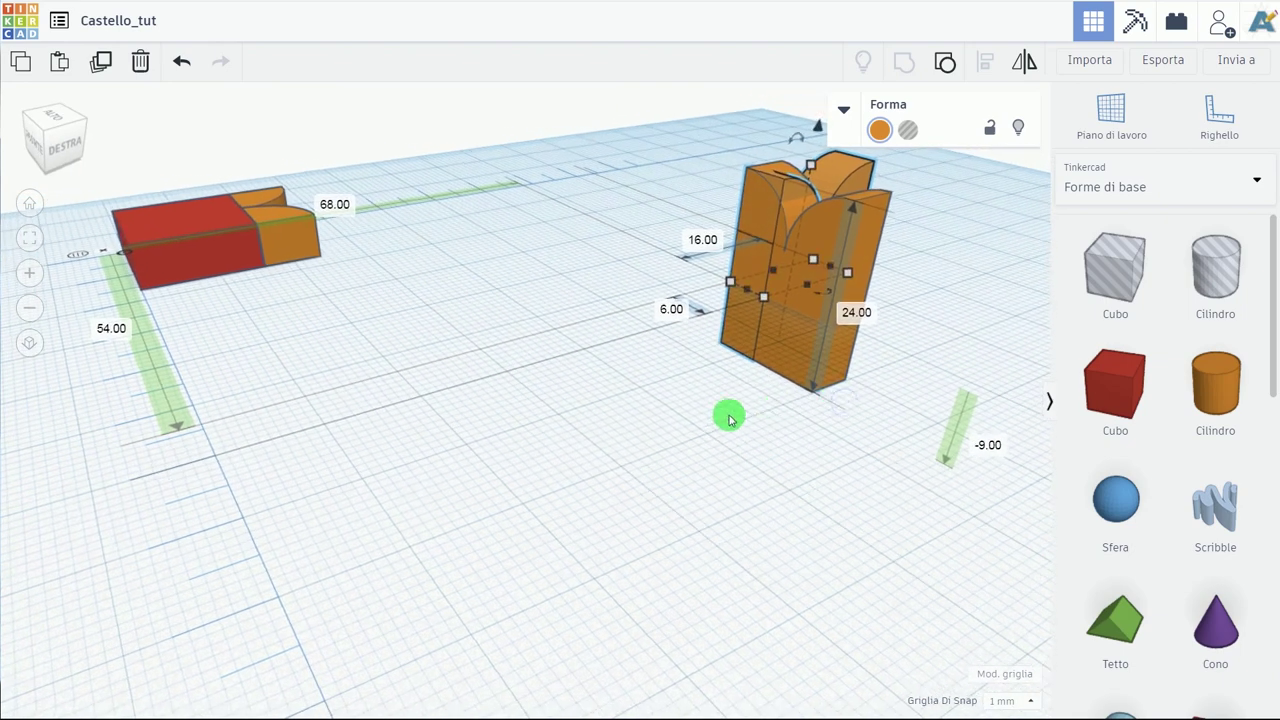
{"action": "mouse_move", "coordinate": [789, 337]}
{"action": "right_mouse_down"}
{"action": "mouse_move", "coordinate": [686, 363]}
{"action": "mouse_move", "coordinate": [807, 349]}
{"action": "right_mouse_up"}
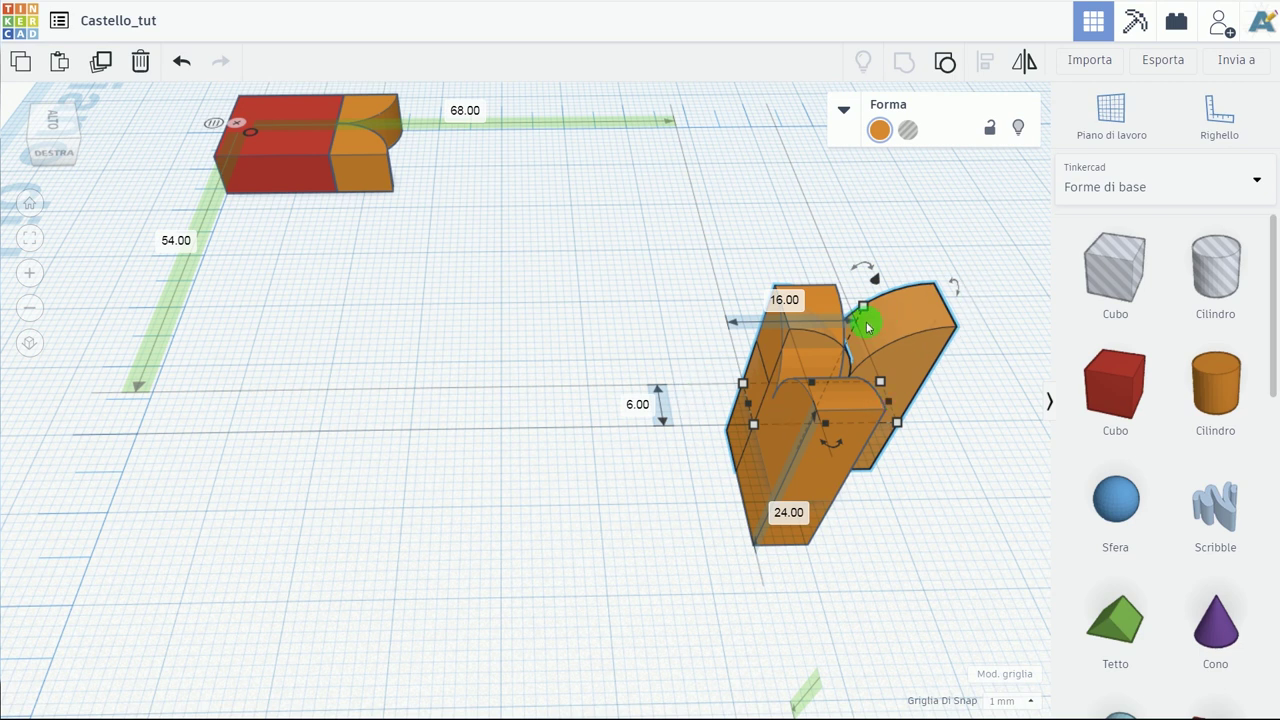
Undo the rotation and remove the standing orange piece.
{"action": "key", "text": "ctrl+z"}
{"action": "left_click", "coordinate": [646, 309]}
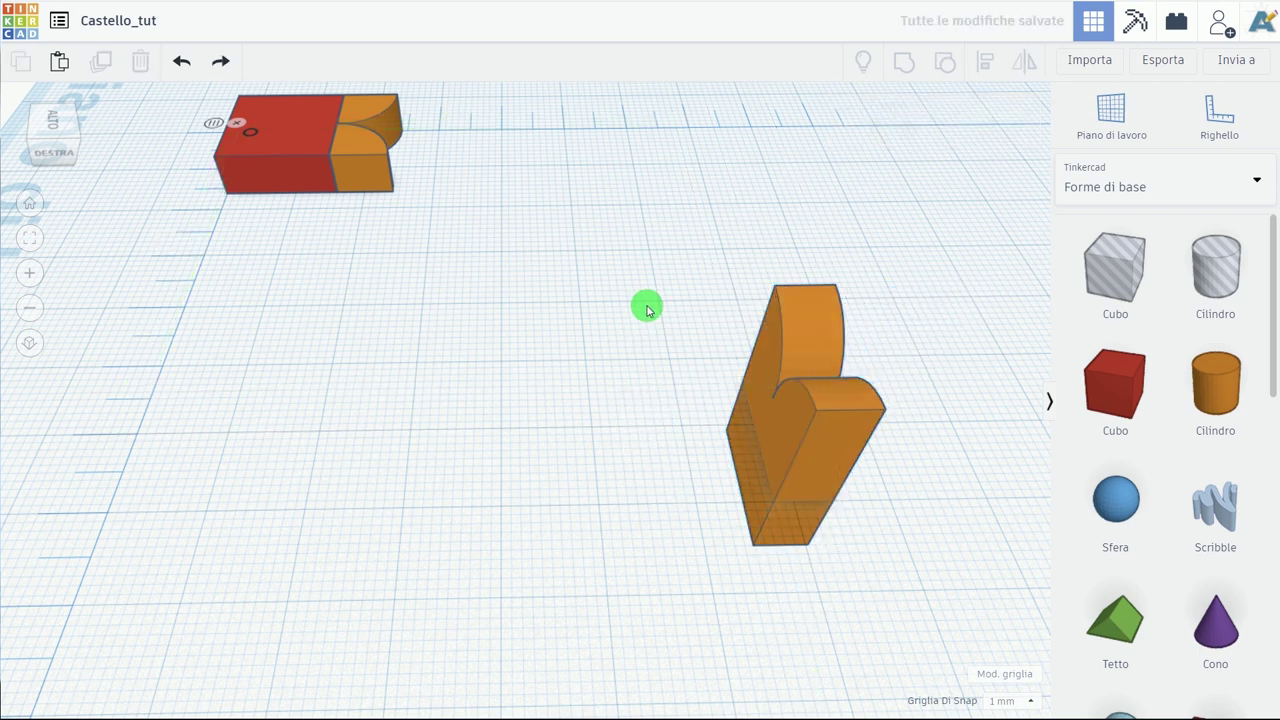
{"action": "key", "text": "ctrl+z"}
{"action": "mouse_move", "coordinate": [597, 357]}
{"action": "right_mouse_down"}
{"action": "mouse_move", "coordinate": [630, 385]}
{"action": "mouse_move", "coordinate": [51, 166]}
{"action": "right_mouse_up"}
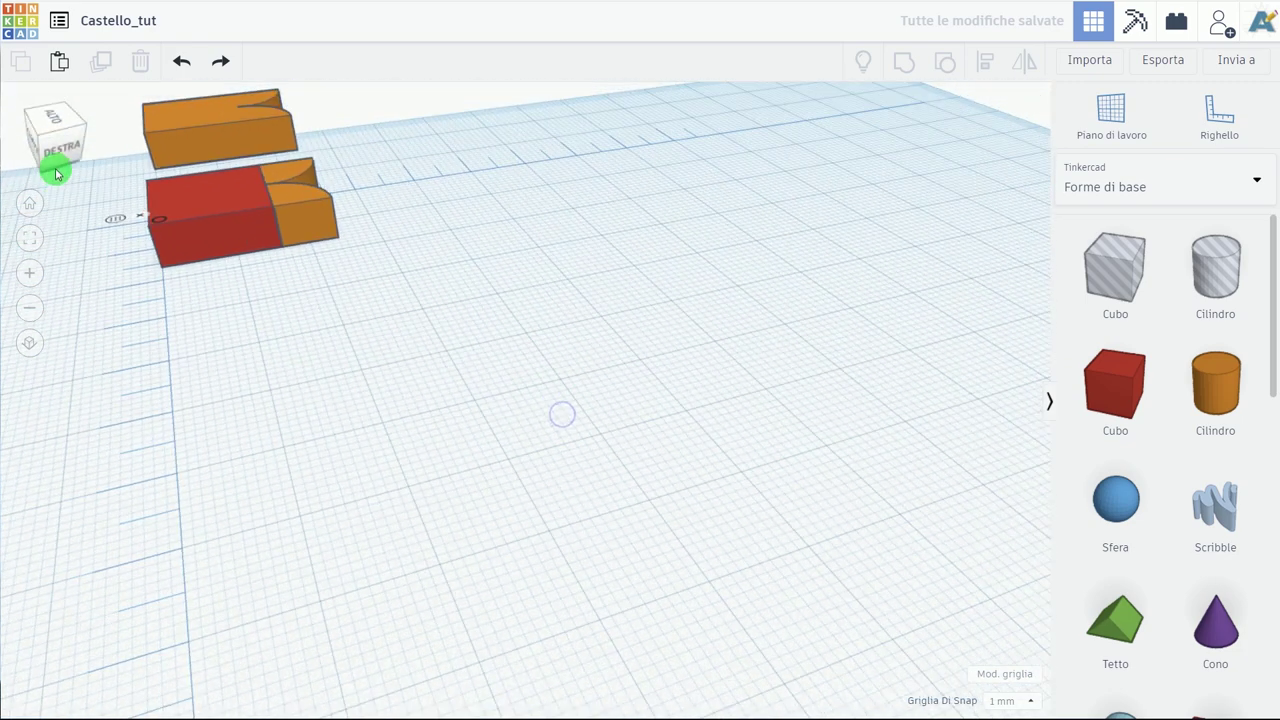
From the top view, marquee-select the two orange arches on the red block and delete them.
{"action": "left_click", "coordinate": [30, 343]}
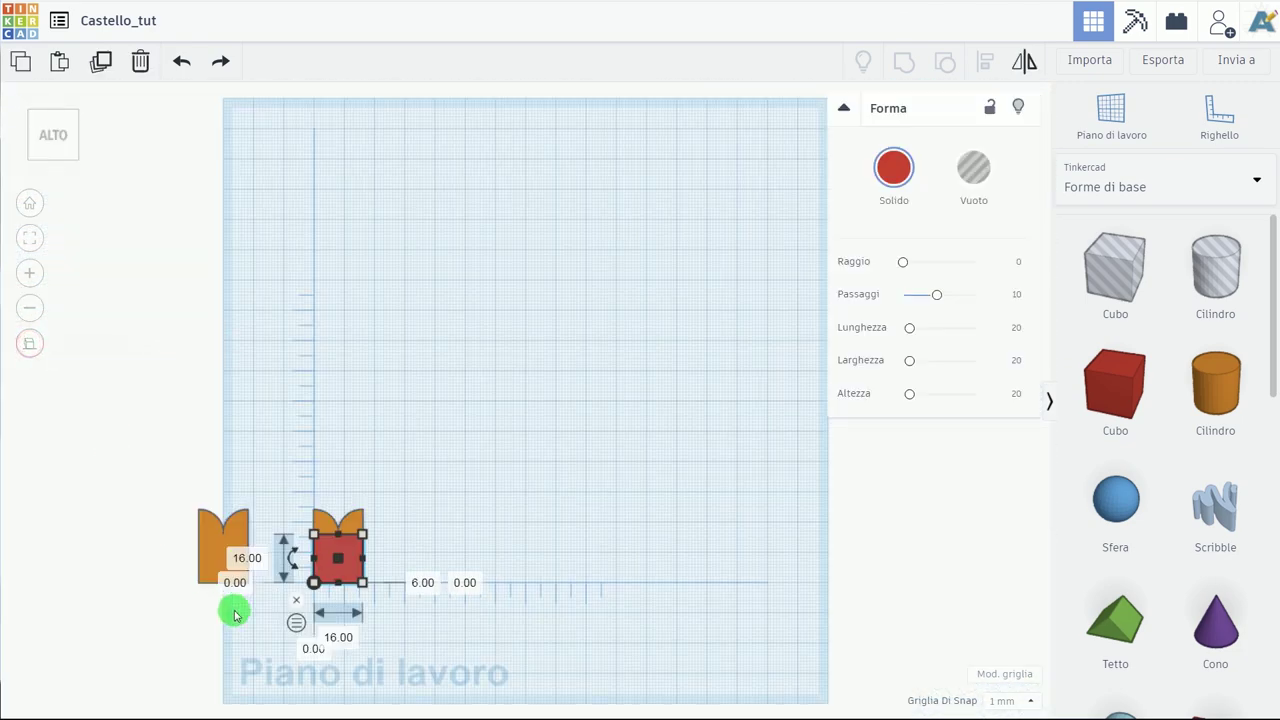
{"action": "scroll", "coordinate": [314, 626], "scroll_direction": "up", "scroll_amount": 3}
{"action": "middle_click_drag", "start_coordinate": [512, 403], "coordinate": [700, 297]}
{"action": "left_click", "coordinate": [400, 440]}
{"action": "scroll", "coordinate": [323, 474], "scroll_direction": "up", "scroll_amount": 2}
{"action": "left_click_drag", "start_coordinate": [448, 259], "coordinate": [317, 358]}
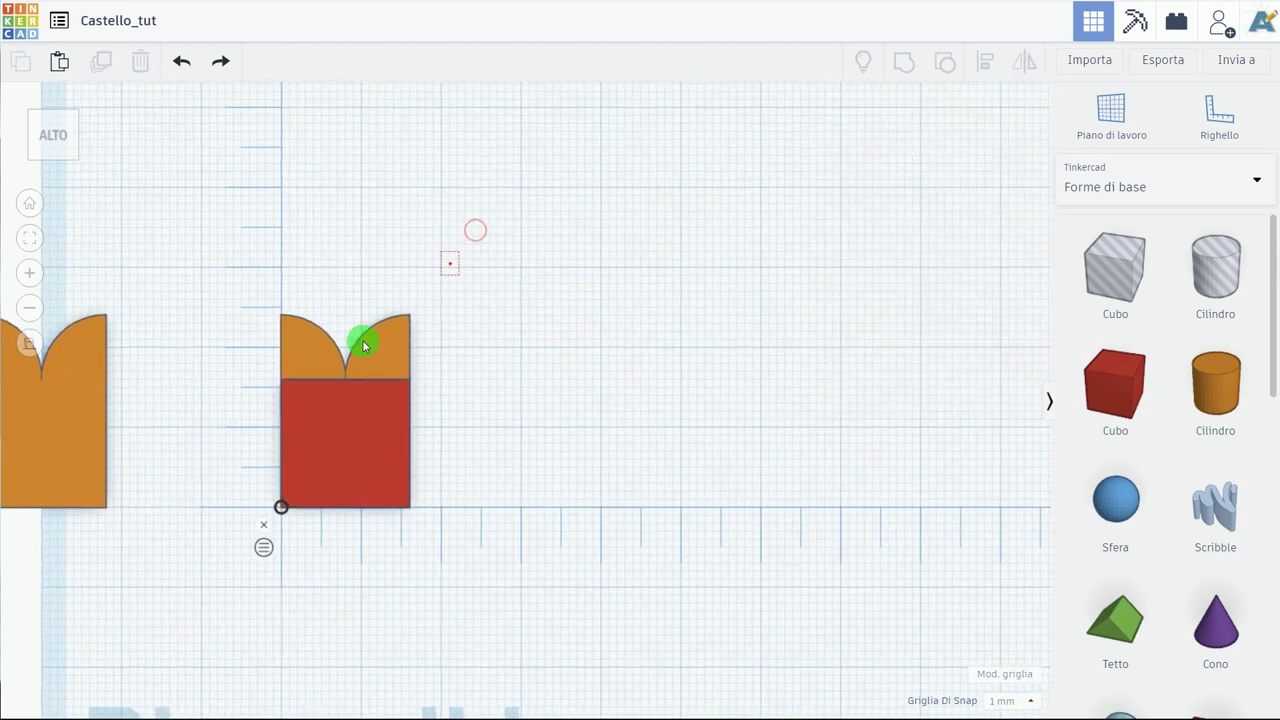
{"action": "key", "text": "Delete"}
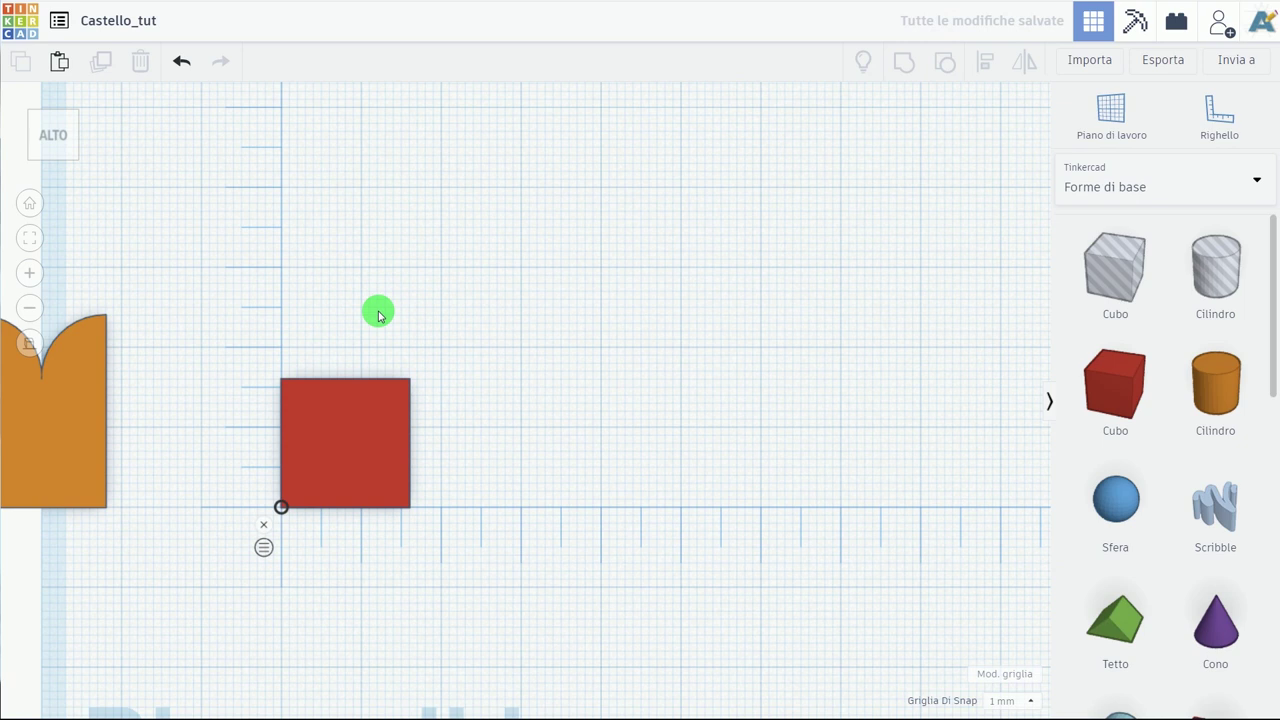
Select and deselect the now plain red 16 × 16 block to check it.
{"action": "left_click", "coordinate": [375, 430]}
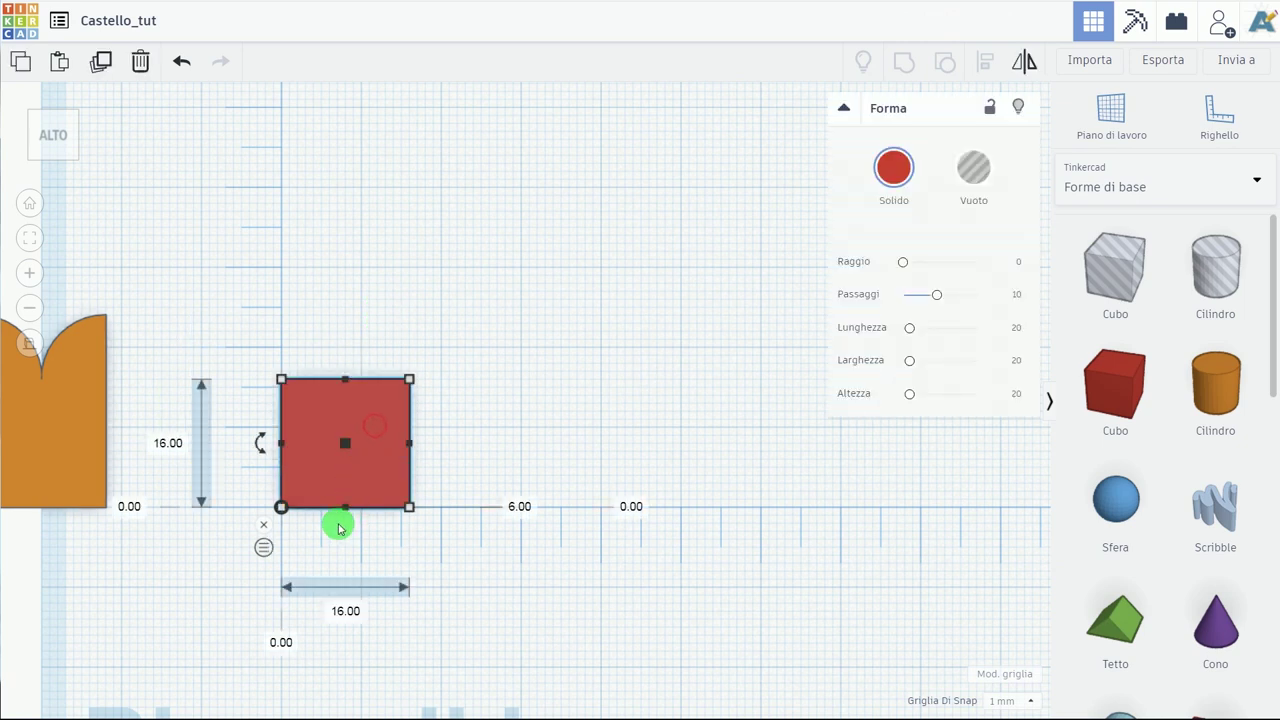
{"action": "left_click", "coordinate": [417, 308]}
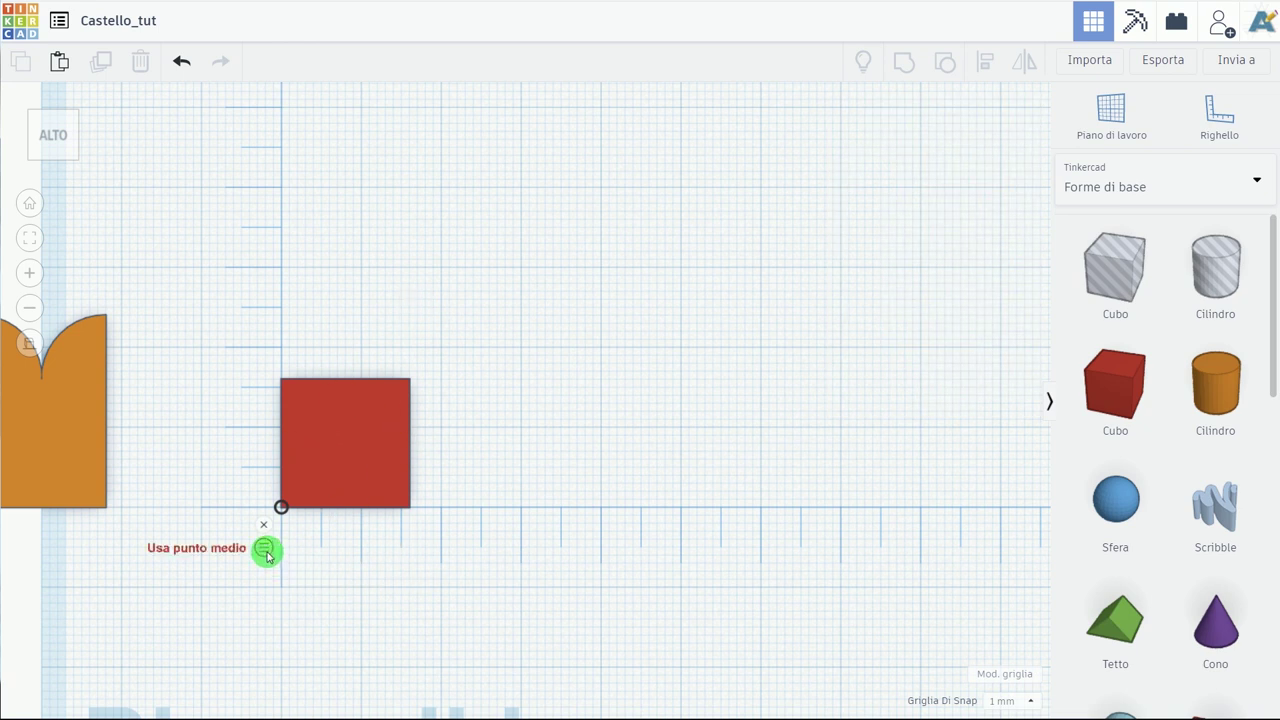
{"action": "left_click", "coordinate": [366, 437]}
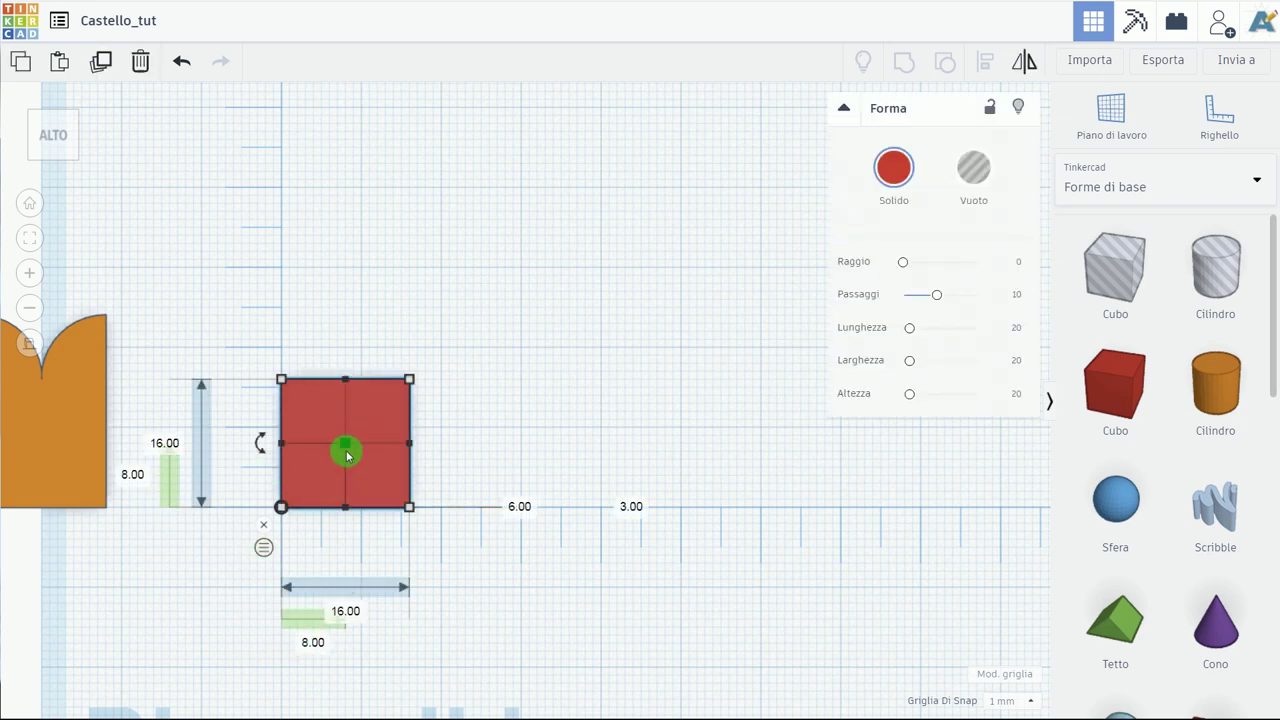
{"action": "left_click", "coordinate": [580, 312]}
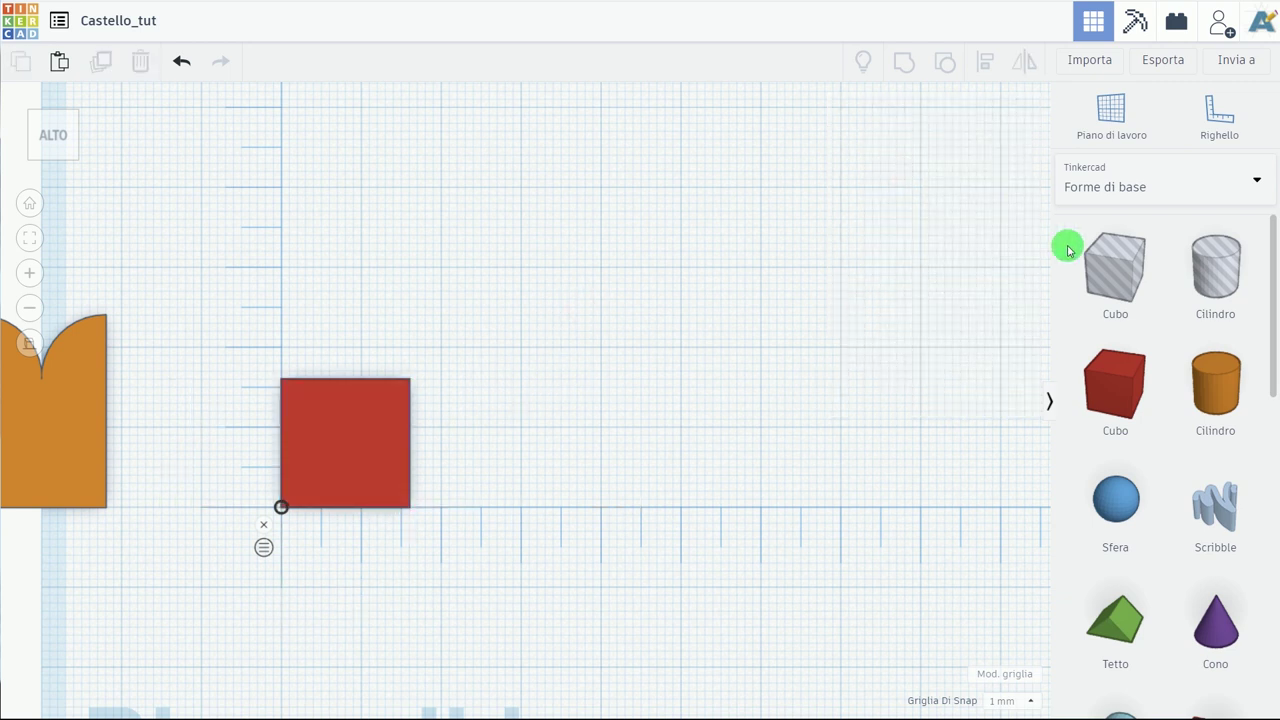
Add a cylinder and resize it to 16 mm across with smoother sides.
{"action": "left_click", "coordinate": [1221, 399]}
{"action": "left_click", "coordinate": [608, 236]}
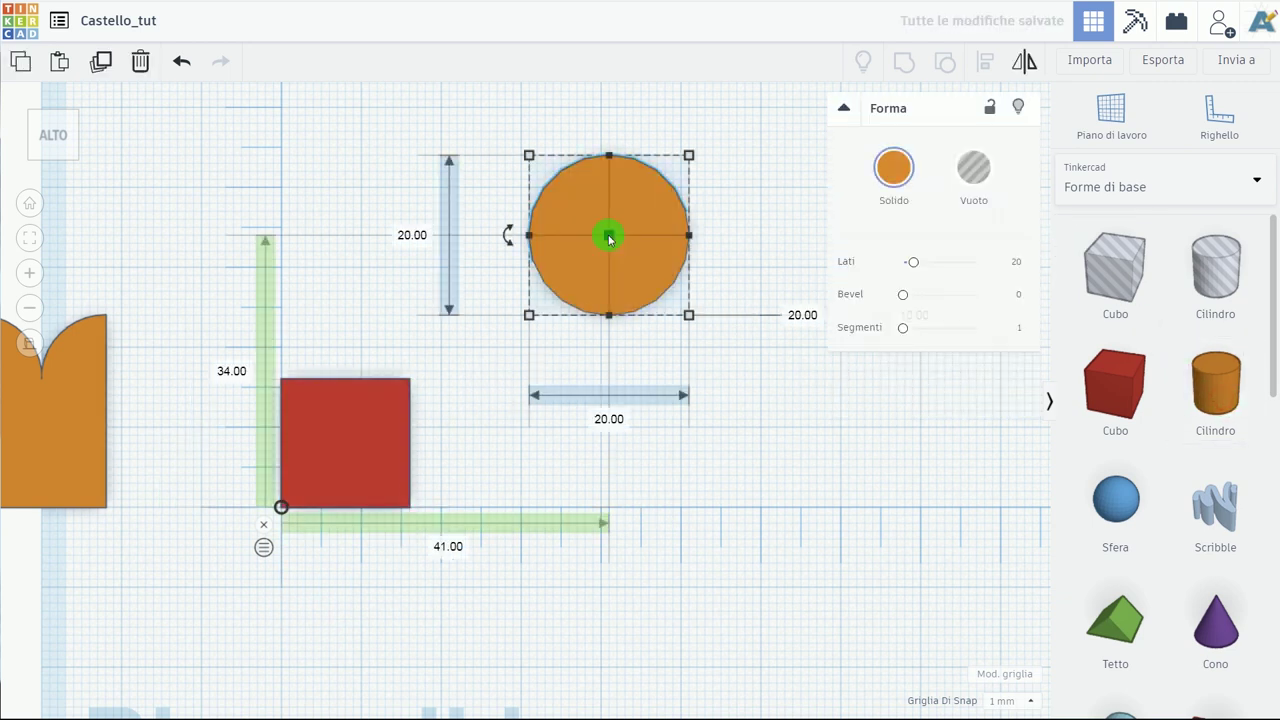
{"action": "left_click_drag", "start_coordinate": [693, 318], "coordinate": [657, 283]}
{"action": "mouse_move", "coordinate": [912, 261]}
{"action": "left_mouse_down"}
{"action": "mouse_move", "coordinate": [971, 251]}
{"action": "mouse_move", "coordinate": [923, 263]}
{"action": "mouse_move", "coordinate": [938, 266]}
{"action": "left_mouse_up"}
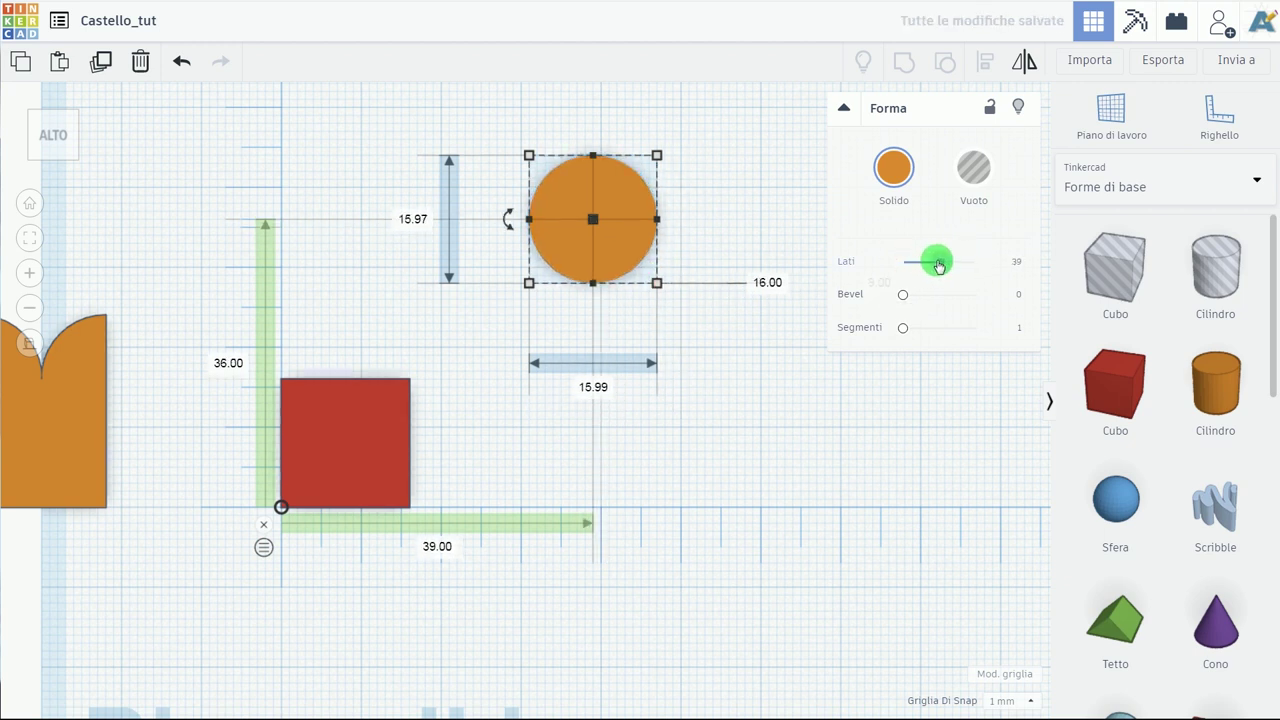
{"action": "left_click", "coordinate": [794, 308]}
Move the red square up the grid and the cylinder down-left near the origin.
{"action": "mouse_move", "coordinate": [343, 426]}
{"action": "left_mouse_down"}
{"action": "mouse_move", "coordinate": [325, 250]}
{"action": "mouse_move", "coordinate": [323, 305]}
{"action": "mouse_move", "coordinate": [323, 262]}
{"action": "left_mouse_up"}
{"action": "mouse_move", "coordinate": [571, 243]}
{"action": "left_mouse_down"}
{"action": "mouse_move", "coordinate": [372, 460]}
{"action": "mouse_move", "coordinate": [314, 494]}
{"action": "mouse_move", "coordinate": [306, 517]}
{"action": "mouse_move", "coordinate": [270, 524]}
{"action": "left_mouse_up"}
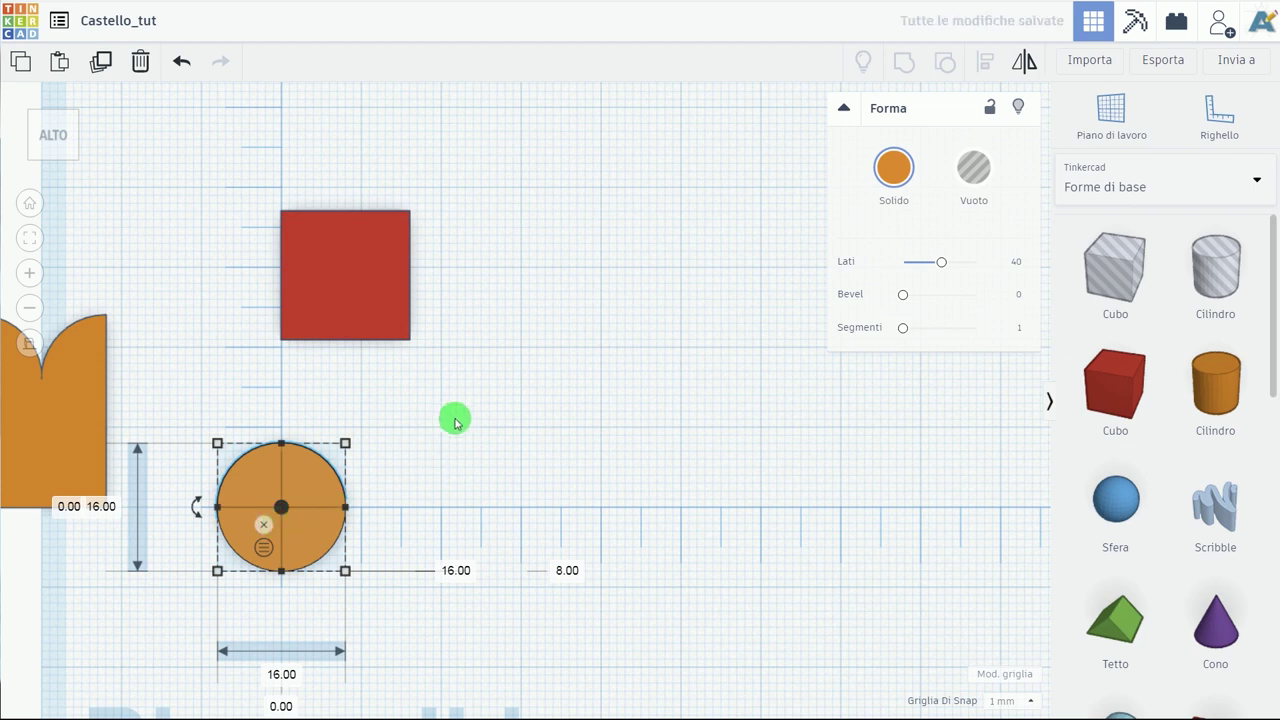
{"action": "mouse_move", "coordinate": [455, 420]}
{"action": "middle_mouse_down"}
{"action": "mouse_move", "coordinate": [563, 317]}
{"action": "mouse_move", "coordinate": [540, 328]}
{"action": "middle_mouse_up"}
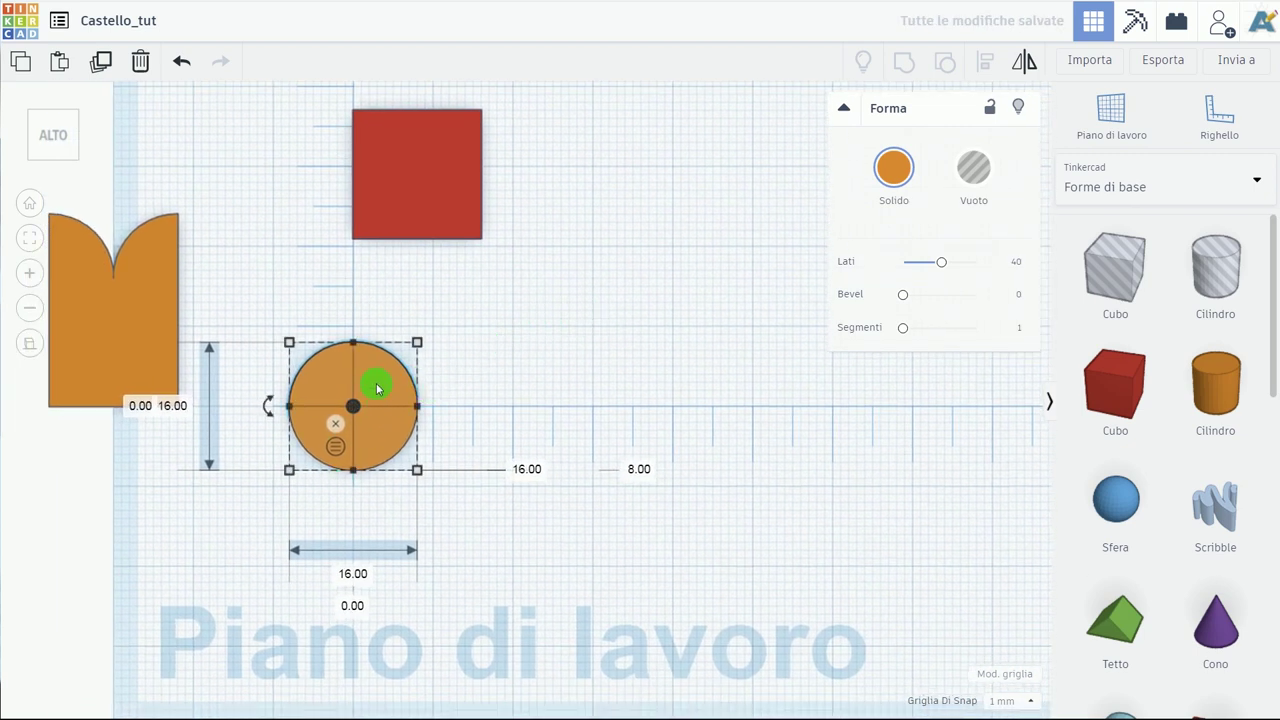
Shift the cylinder right to offset 8.00 and place a touching duplicate at -8.00.
{"action": "left_click", "coordinate": [376, 388]}
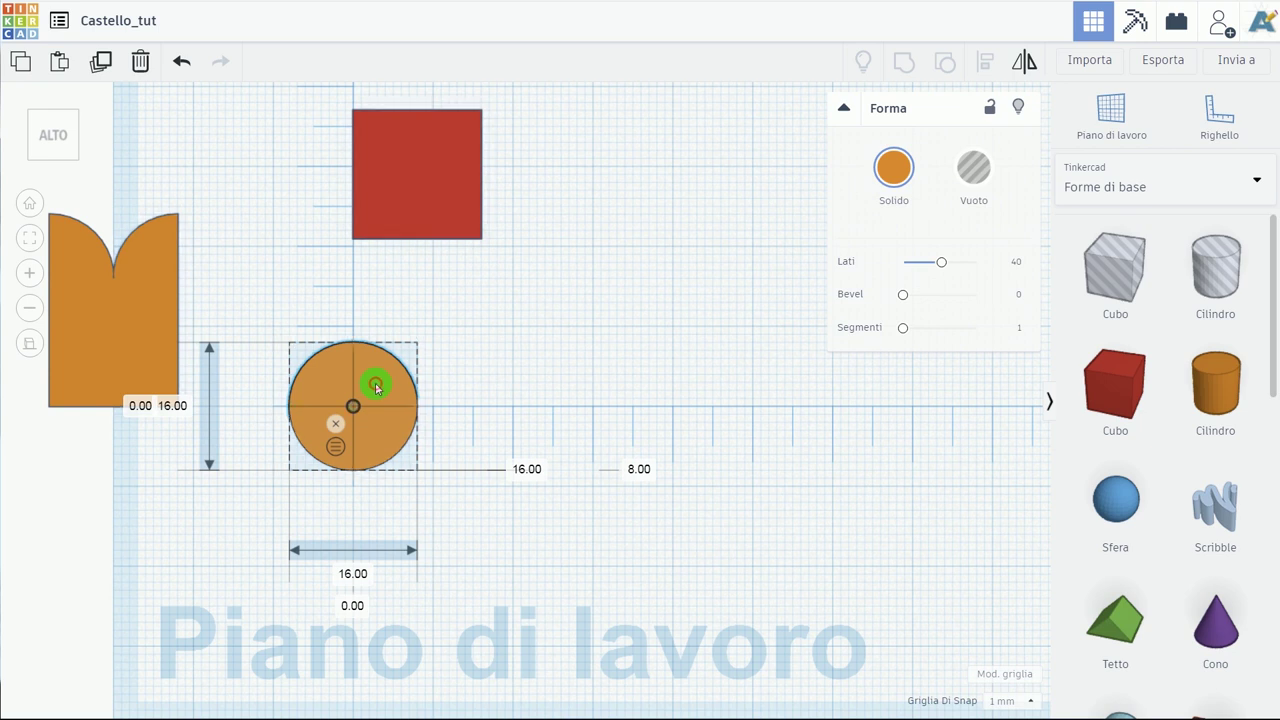
{"action": "left_click_drag", "start_coordinate": [376, 388], "coordinate": [446, 392]}
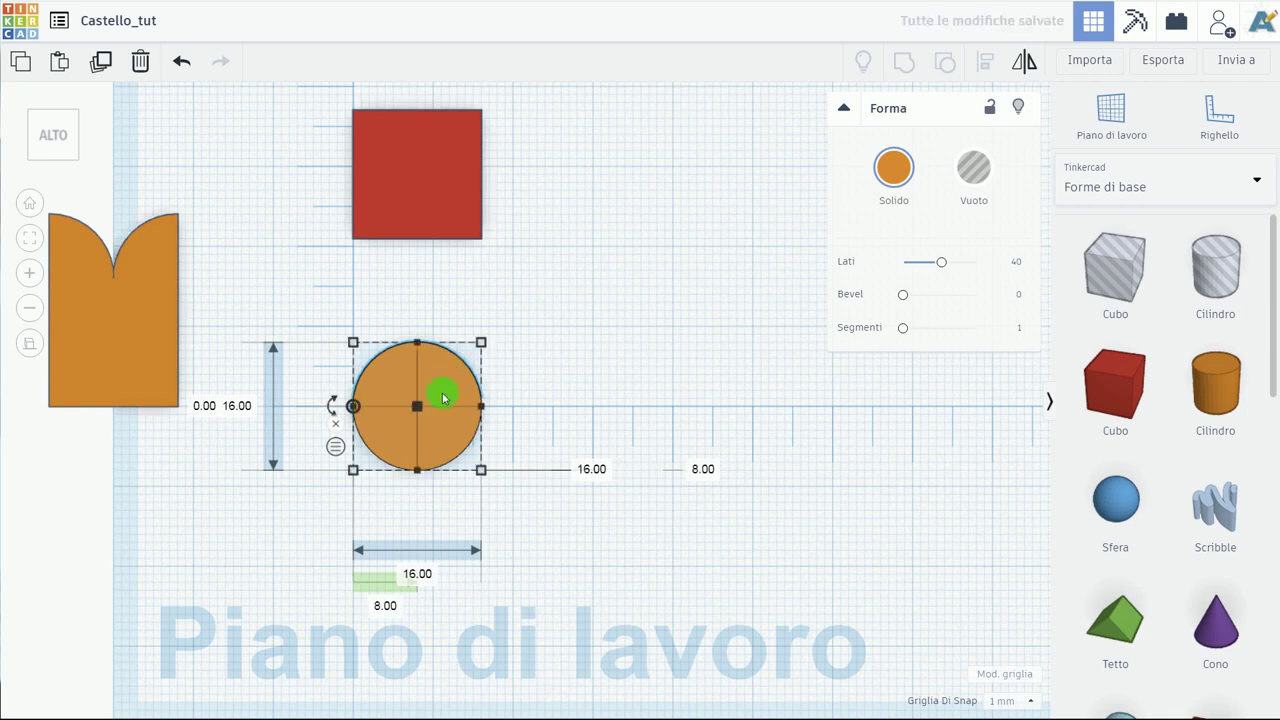
{"action": "left_click", "coordinate": [101, 61]}
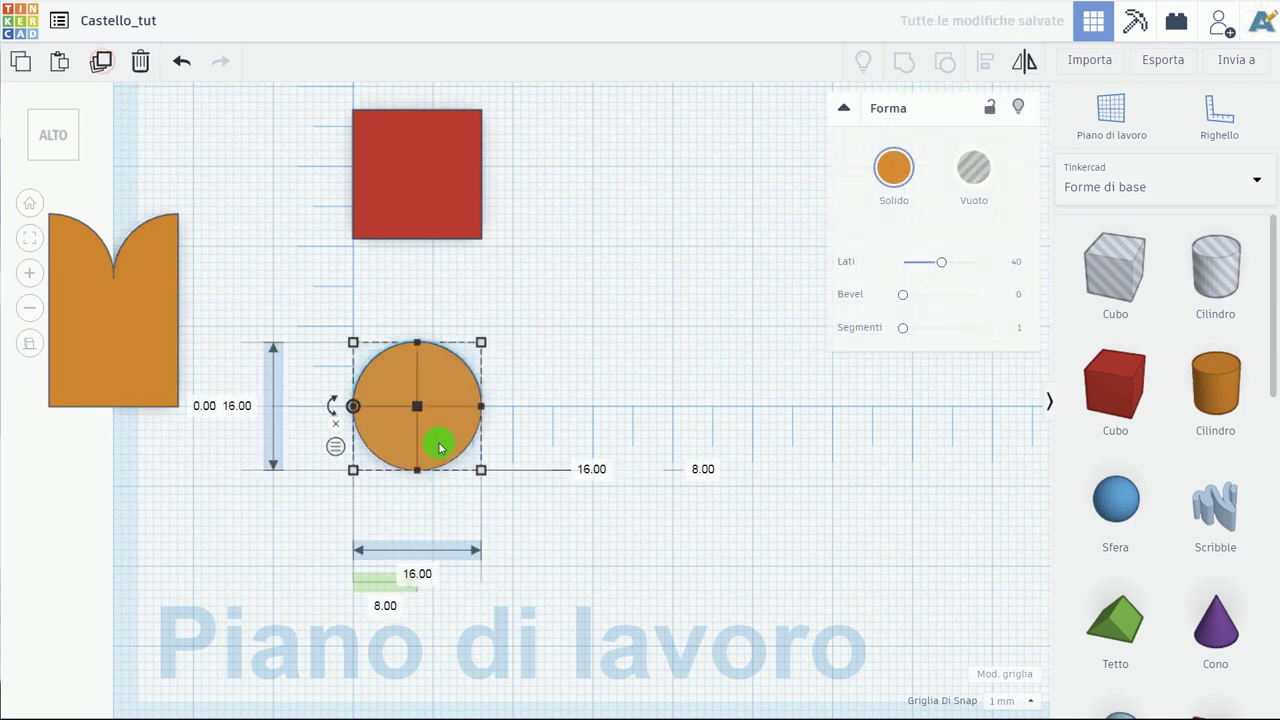
{"action": "left_click_drag", "start_coordinate": [443, 441], "coordinate": [314, 446]}
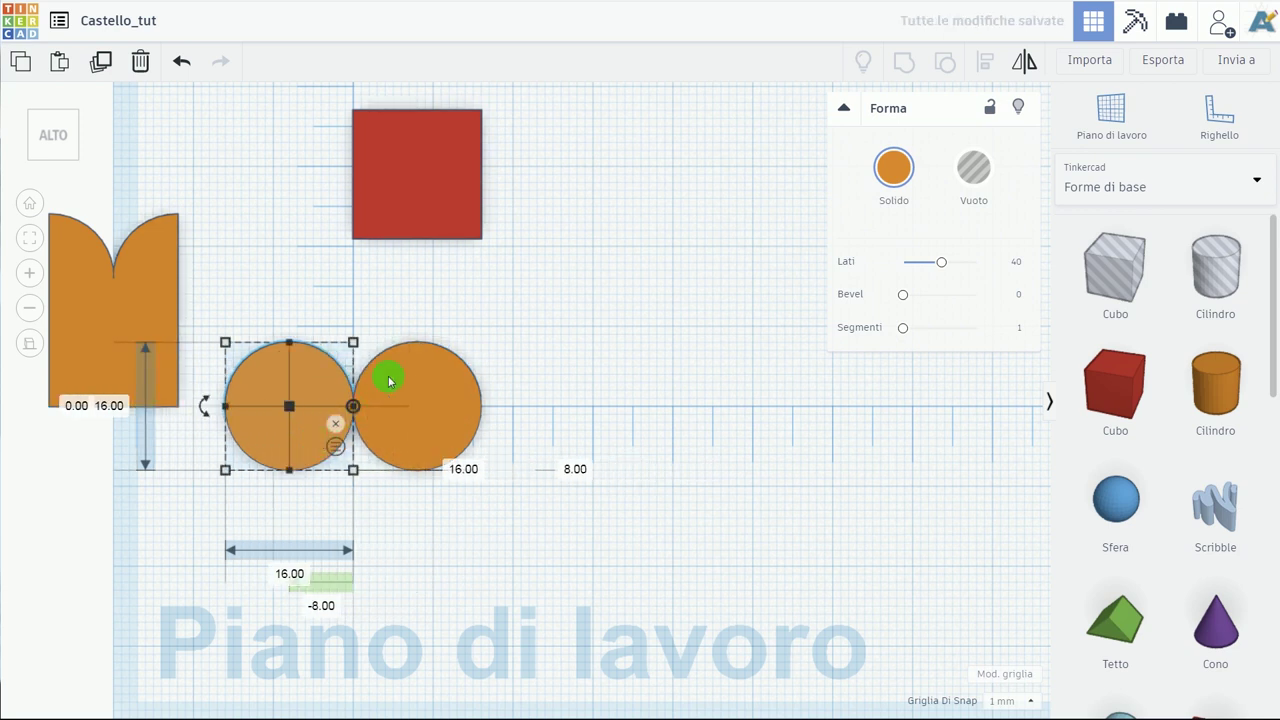
Move the red box between the circles, its bottom edge at their centres (offset 8.00).
{"action": "left_click", "coordinate": [432, 178]}
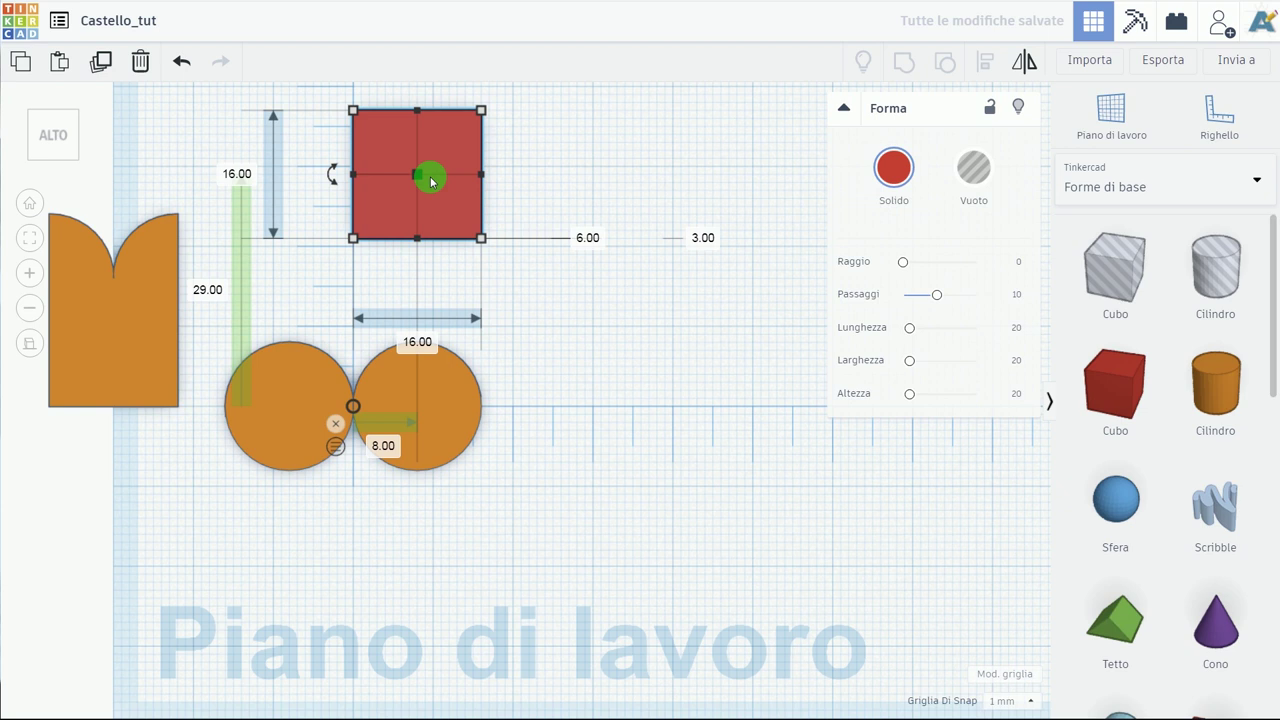
{"action": "mouse_move", "coordinate": [439, 195]}
{"action": "left_mouse_down"}
{"action": "mouse_move", "coordinate": [366, 300]}
{"action": "mouse_move", "coordinate": [373, 371]}
{"action": "left_mouse_up"}
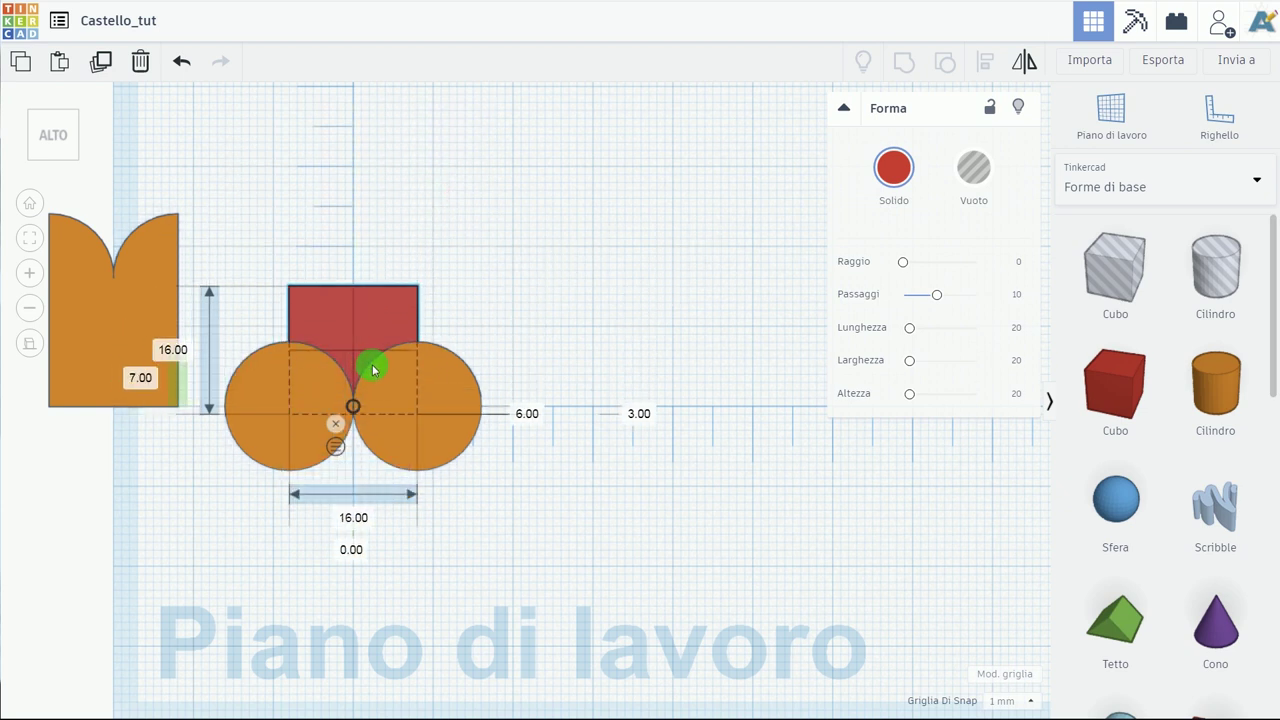
{"action": "mouse_move", "coordinate": [378, 369]}
{"action": "left_mouse_down"}
{"action": "mouse_move", "coordinate": [377, 380]}
{"action": "mouse_move", "coordinate": [378, 361]}
{"action": "left_mouse_up"}
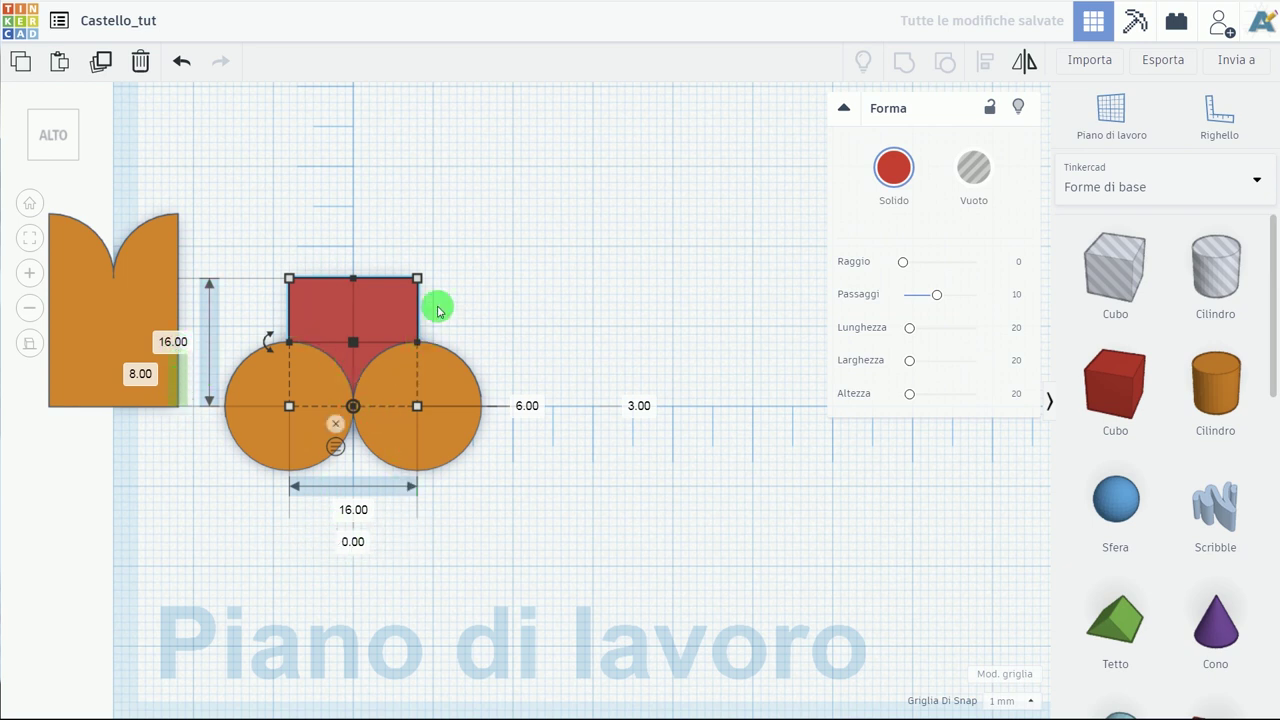
Select both circles together.
{"action": "right_click", "coordinate": [484, 261]}
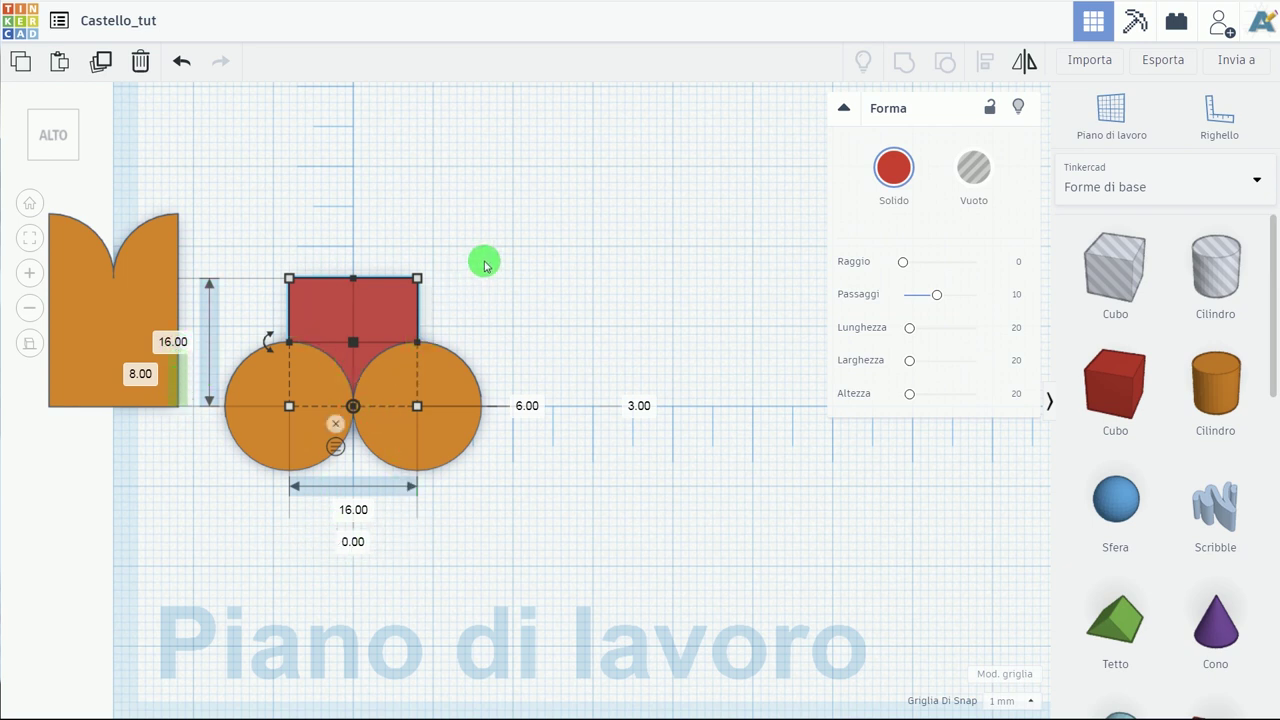
{"action": "left_click", "coordinate": [463, 380]}
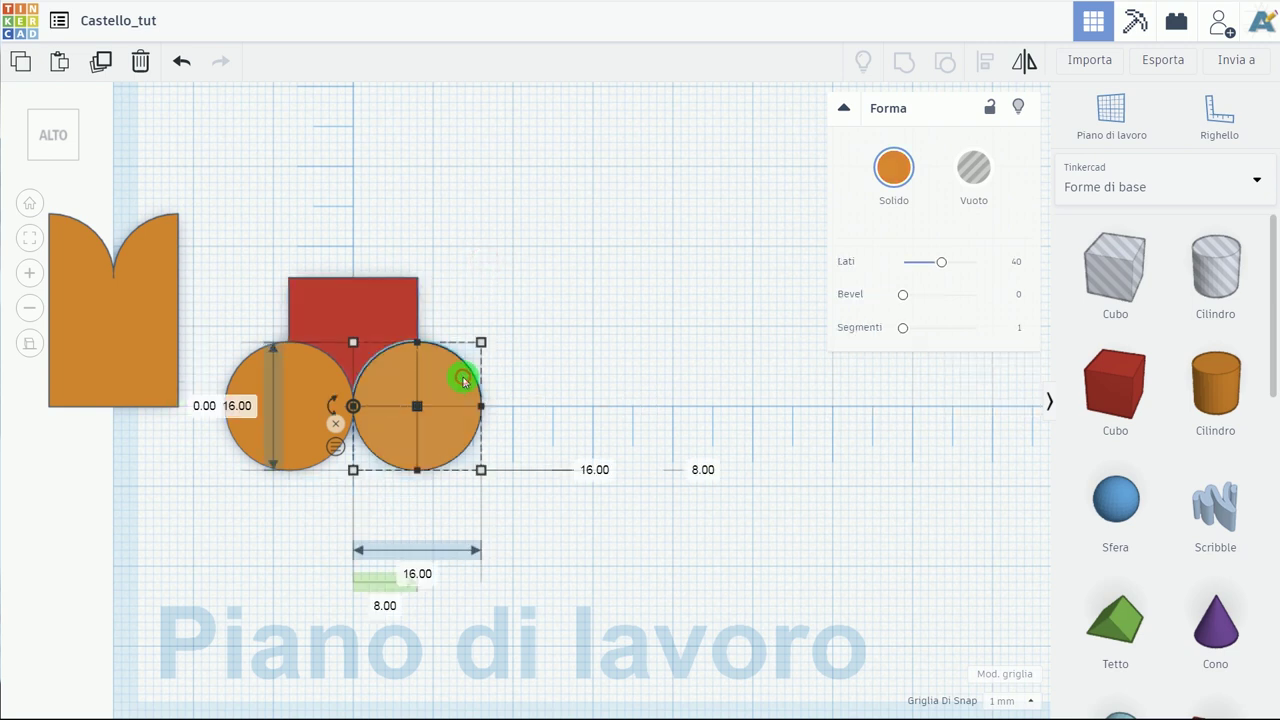
{"action": "left_click", "coordinate": [250, 377], "text": "shift"}
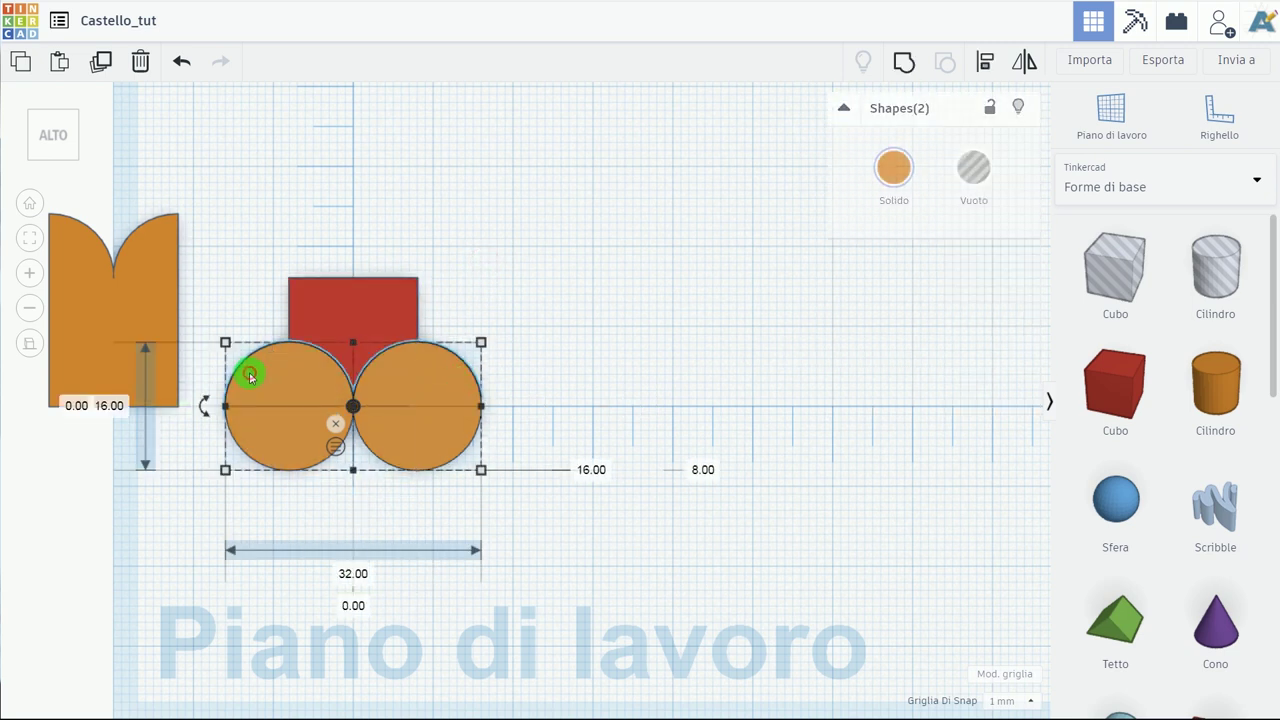
Make both circles holes and group them with the red box into a notched shape.
{"action": "left_click", "coordinate": [980, 175]}
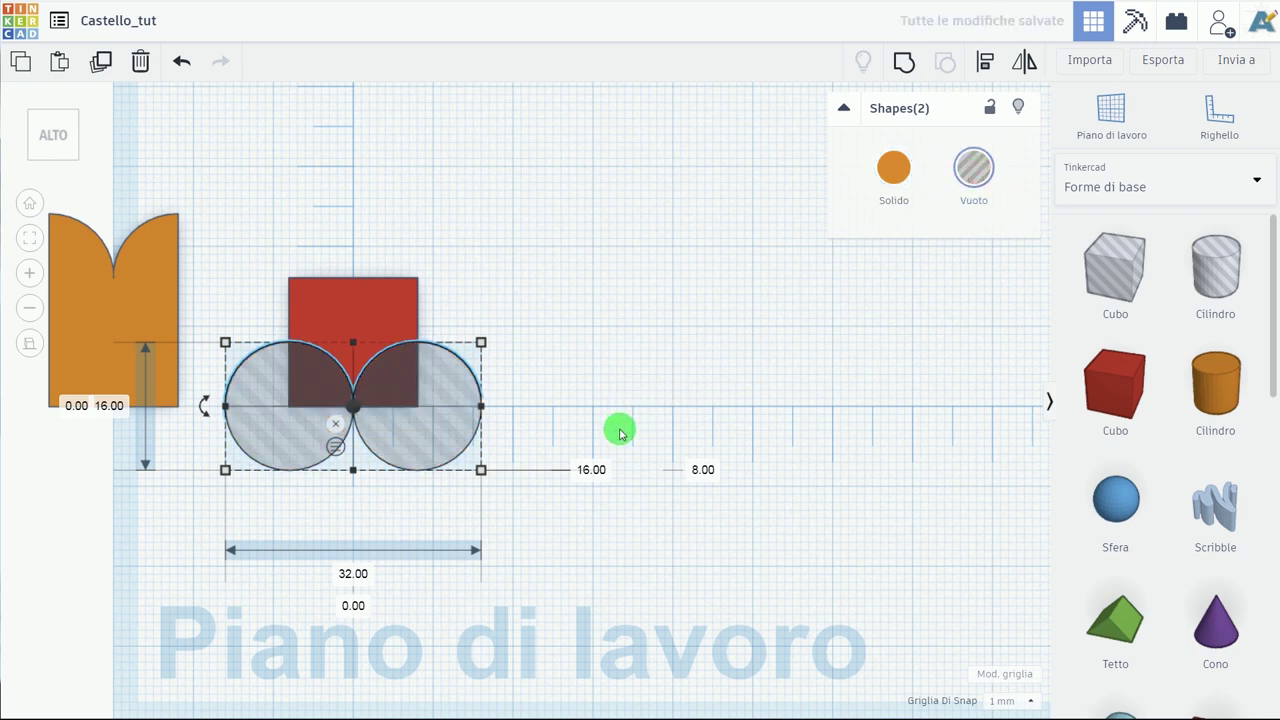
{"action": "left_click", "coordinate": [571, 323]}
{"action": "left_click_drag", "start_coordinate": [470, 230], "coordinate": [293, 458]}
{"action": "left_click", "coordinate": [906, 62]}
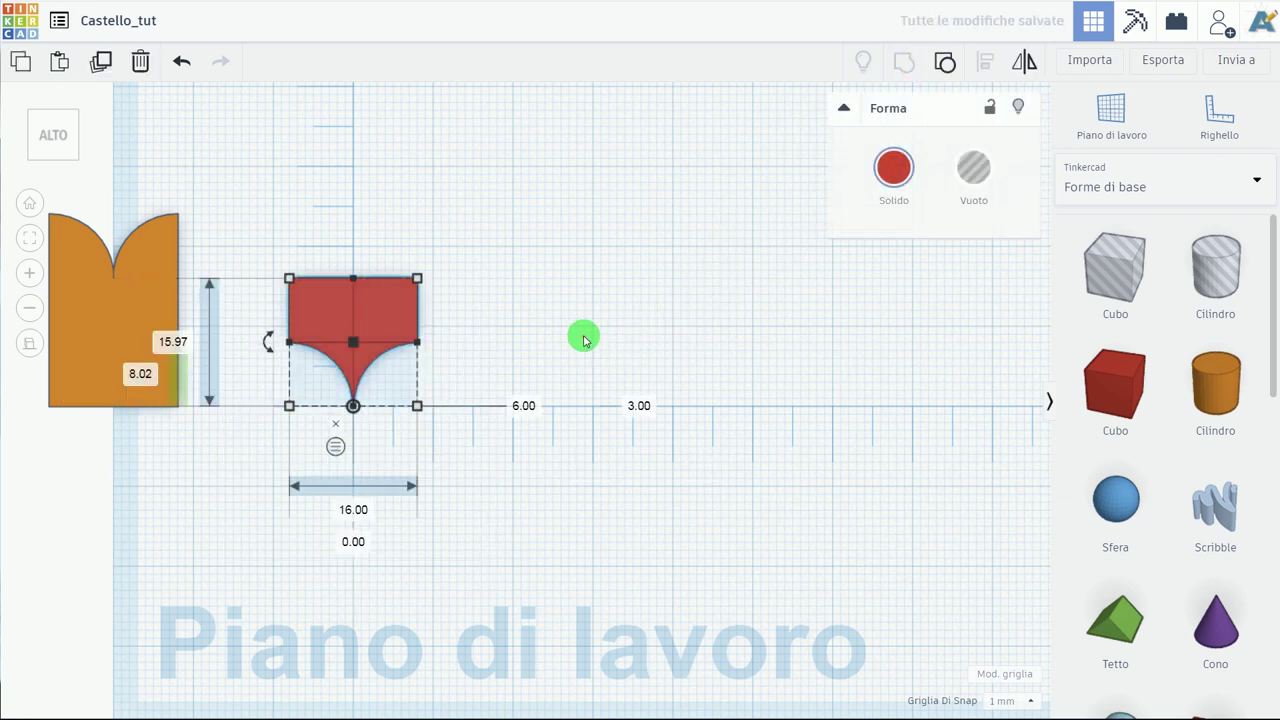
Turn the notched shape into a hole and move it upward.
{"action": "left_click", "coordinate": [583, 336]}
{"action": "left_click", "coordinate": [410, 311]}
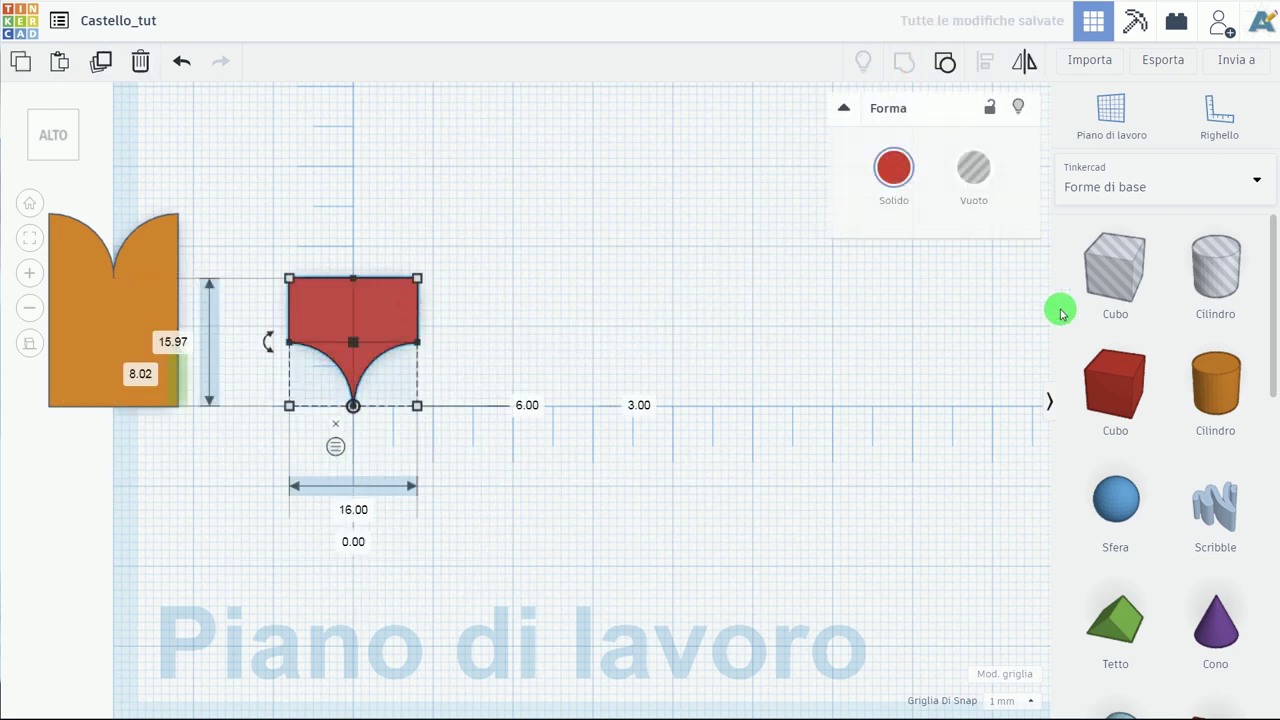
{"action": "left_click", "coordinate": [977, 172]}
{"action": "left_click", "coordinate": [591, 313]}
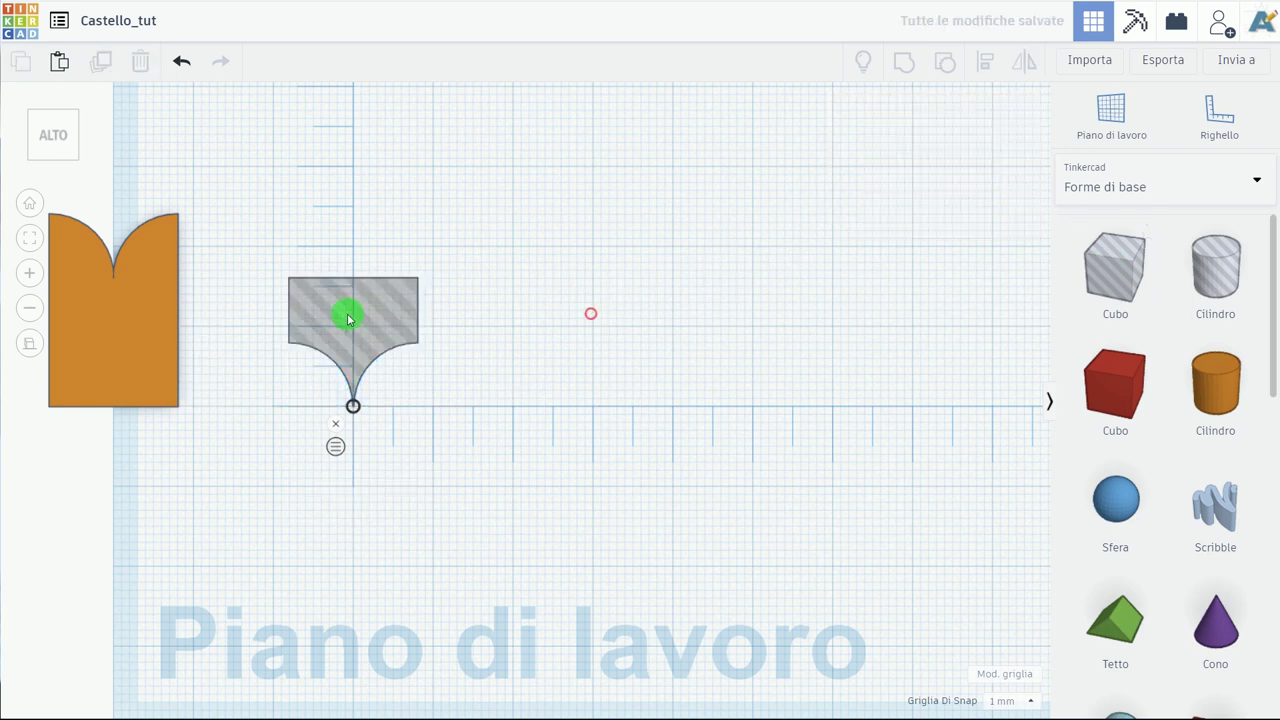
{"action": "left_click_drag", "start_coordinate": [358, 332], "coordinate": [363, 145]}
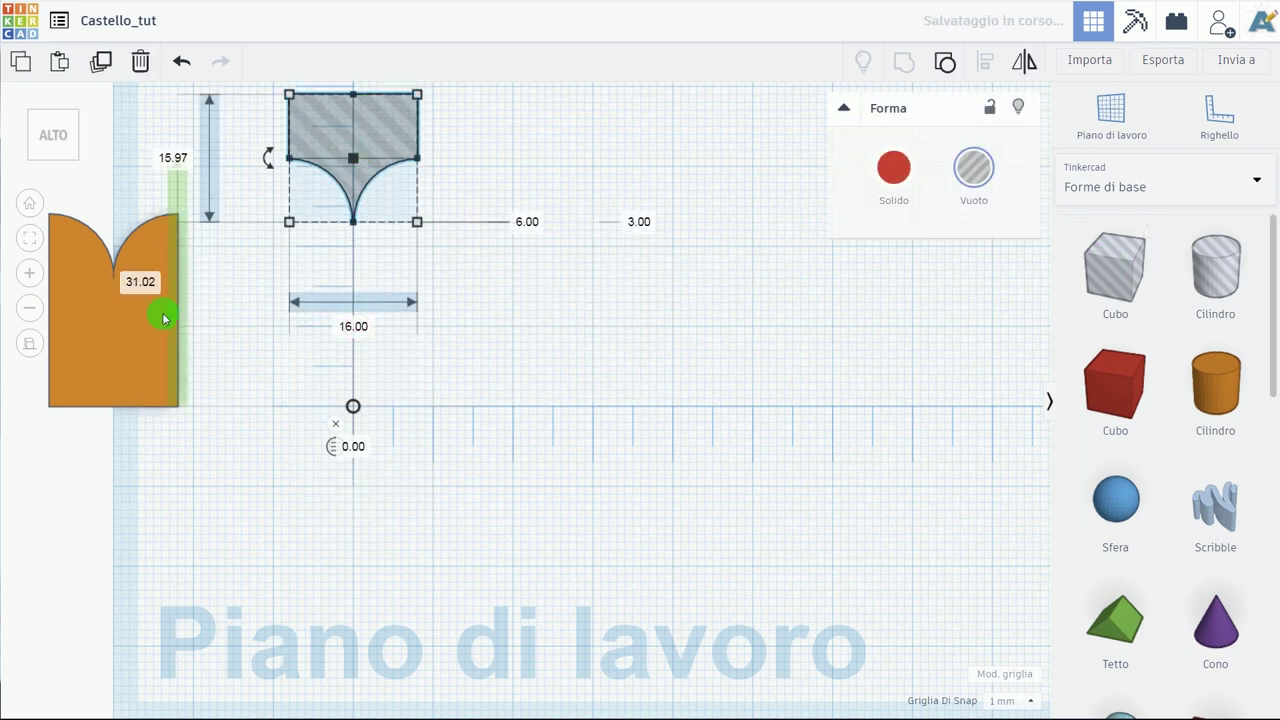
Place a copy of the orange battlement under the notch hole and lower the hole onto its top.
{"action": "left_click_drag", "start_coordinate": [118, 364], "coordinate": [354, 360]}
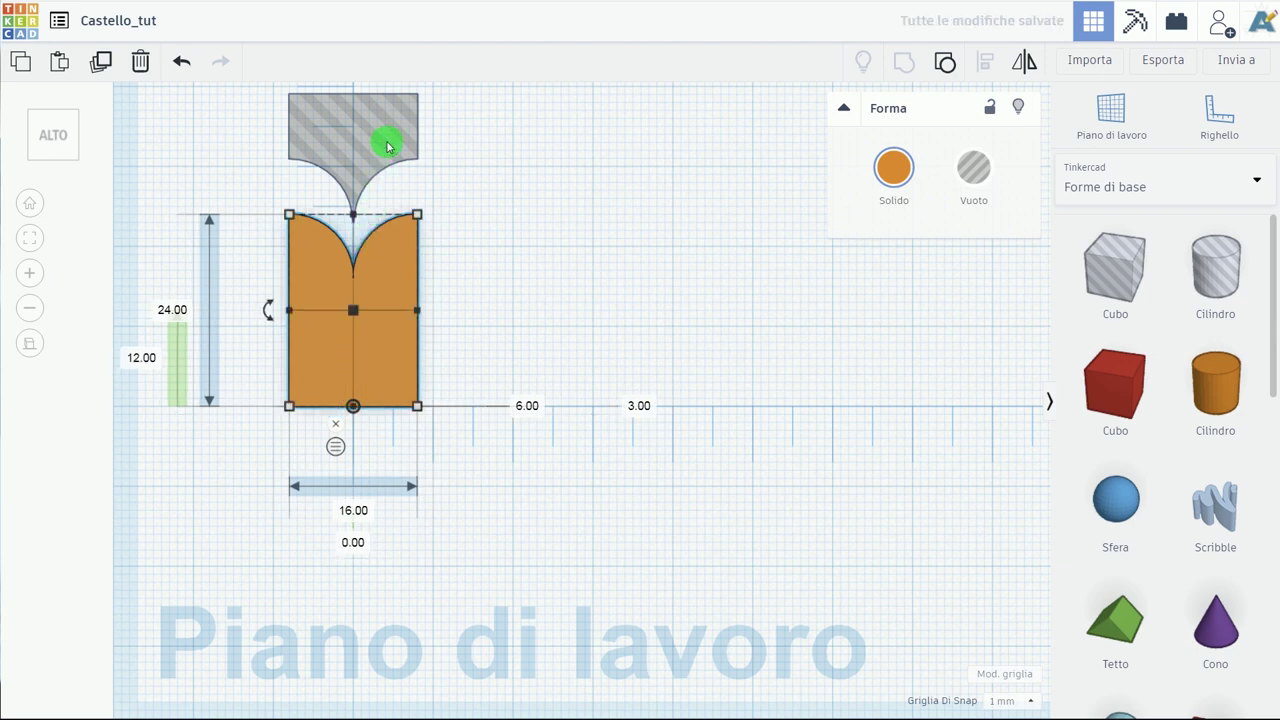
{"action": "left_click_drag", "start_coordinate": [385, 176], "coordinate": [383, 196]}
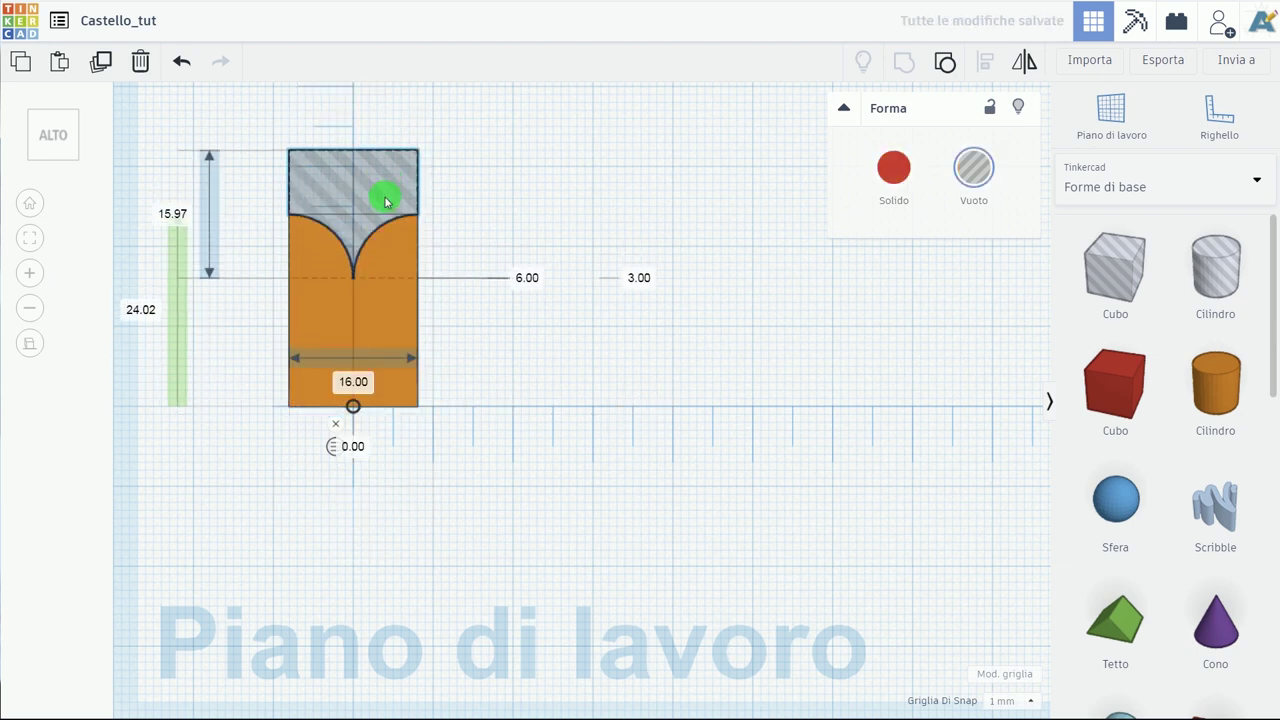
{"action": "key", "text": "ctrl+z"}
{"action": "key", "text": "ctrl+z"}
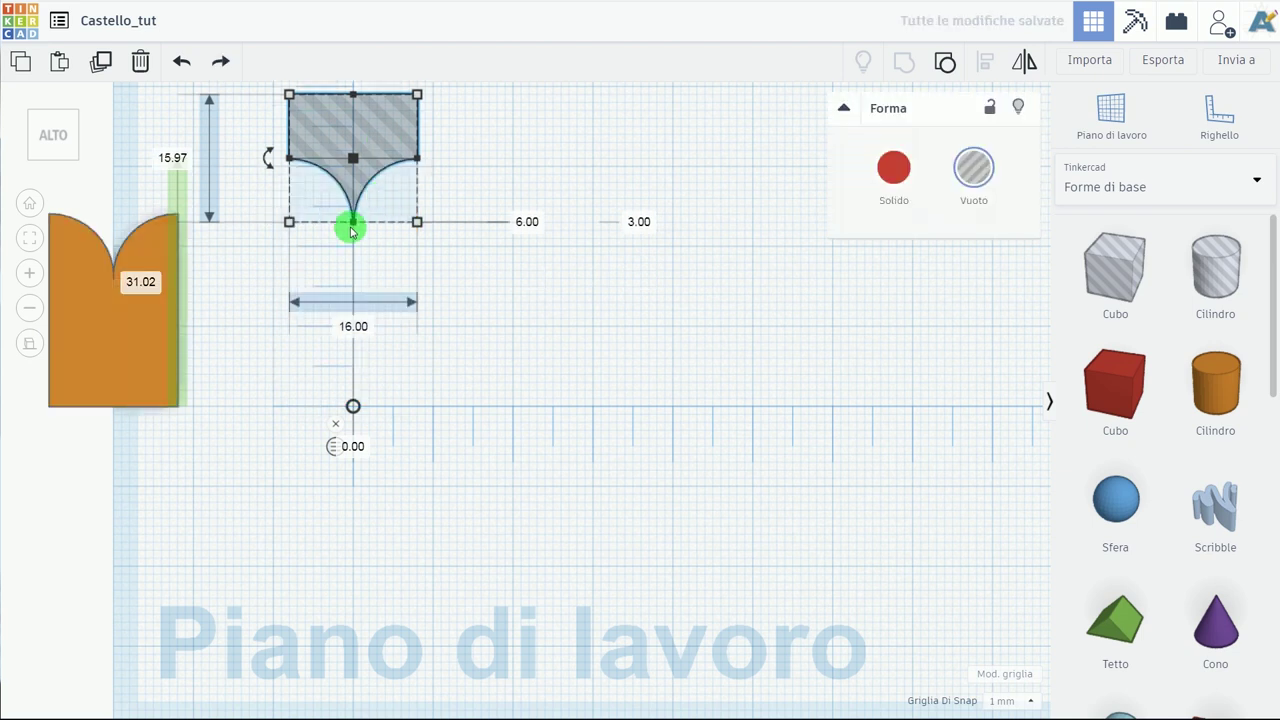
{"action": "left_click", "coordinate": [109, 366]}
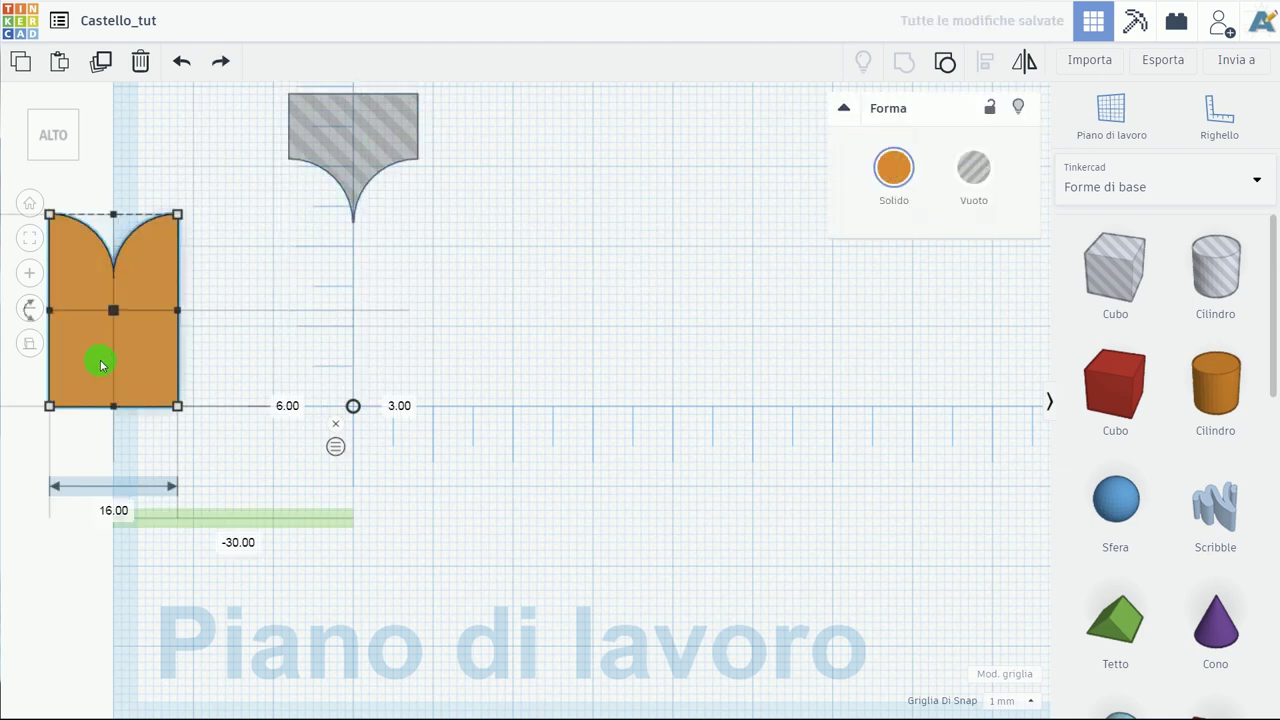
{"action": "left_click_drag", "start_coordinate": [101, 365], "coordinate": [337, 367], "text": "alt"}
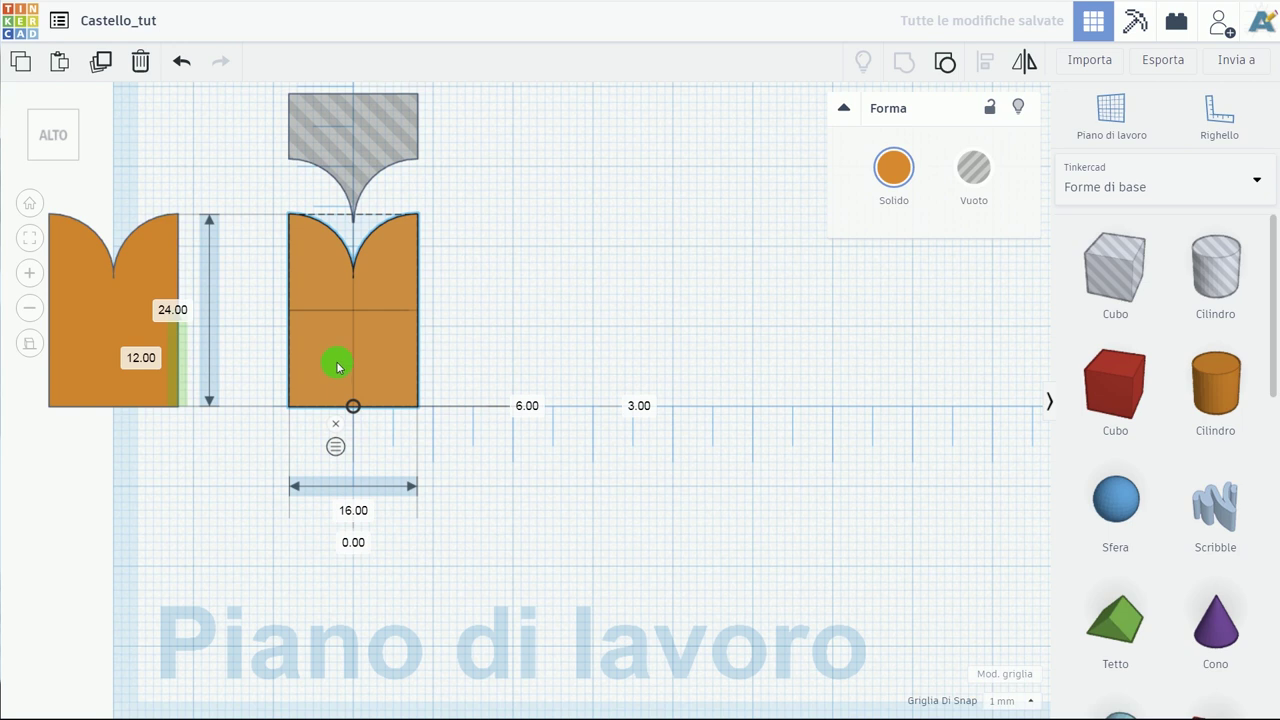
{"action": "left_click_drag", "start_coordinate": [389, 134], "coordinate": [389, 199]}
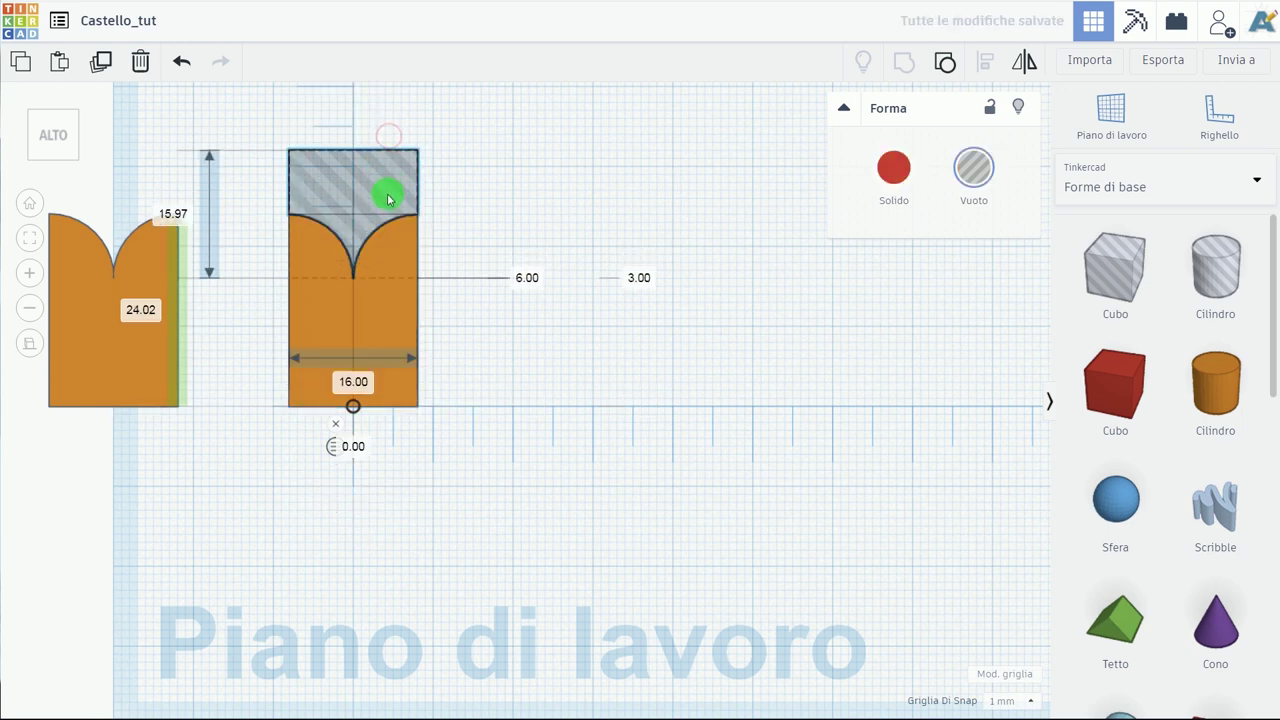
{"action": "left_click", "coordinate": [440, 197]}
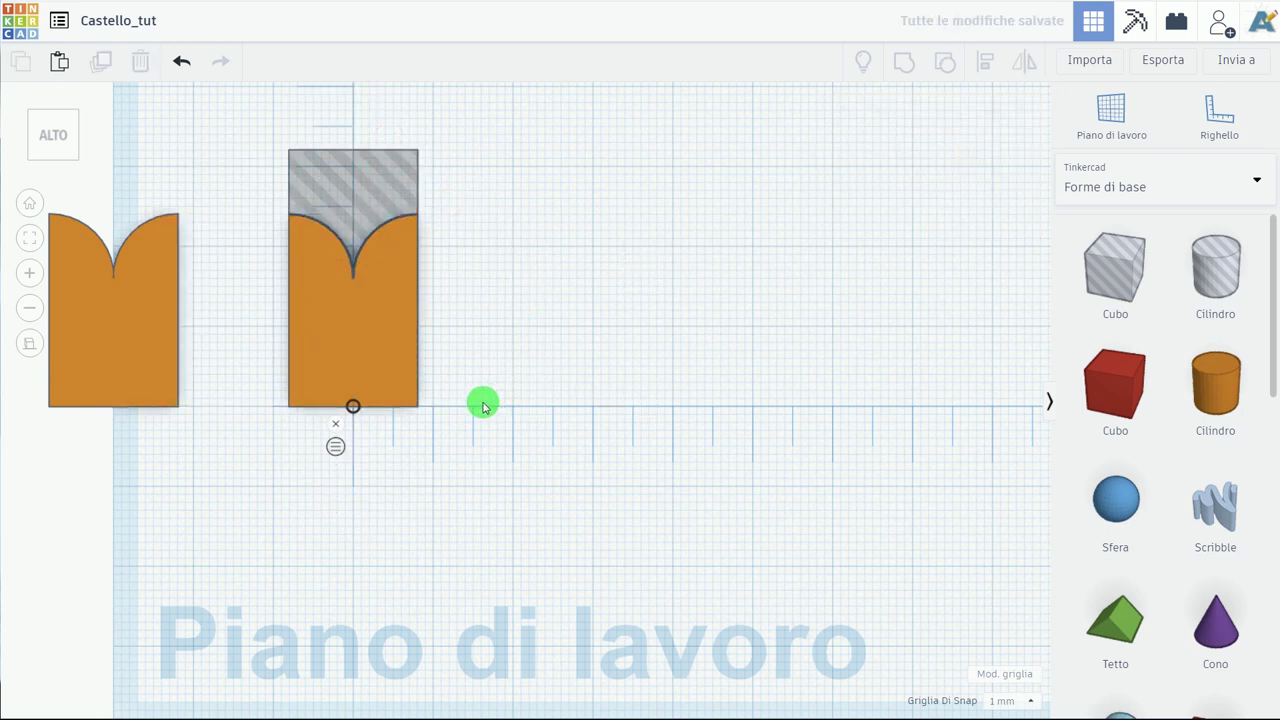
{"action": "left_click", "coordinate": [31, 349]}
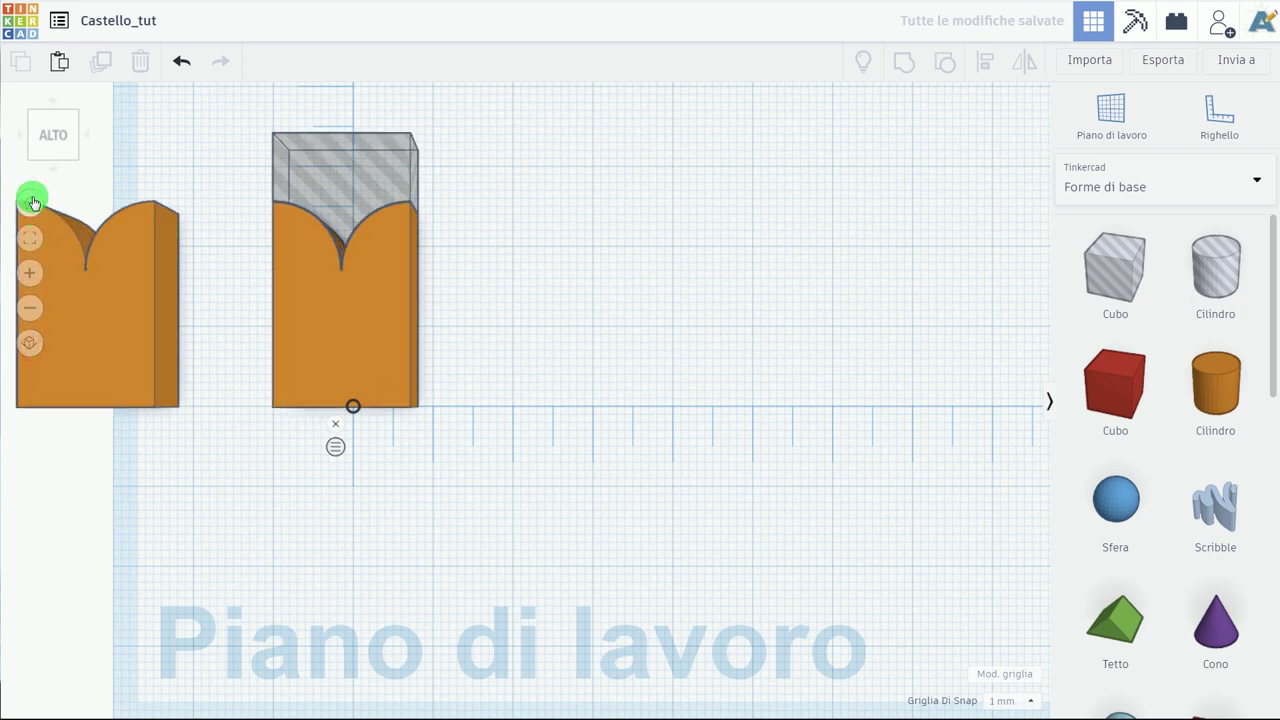
Rotate the left notched orange piece 90° so it stands upright.
{"action": "left_click", "coordinate": [31, 202]}
{"action": "mouse_move", "coordinate": [186, 443]}
{"action": "middle_mouse_down"}
{"action": "mouse_move", "coordinate": [409, 266]}
{"action": "mouse_move", "coordinate": [422, 297]}
{"action": "middle_mouse_up"}
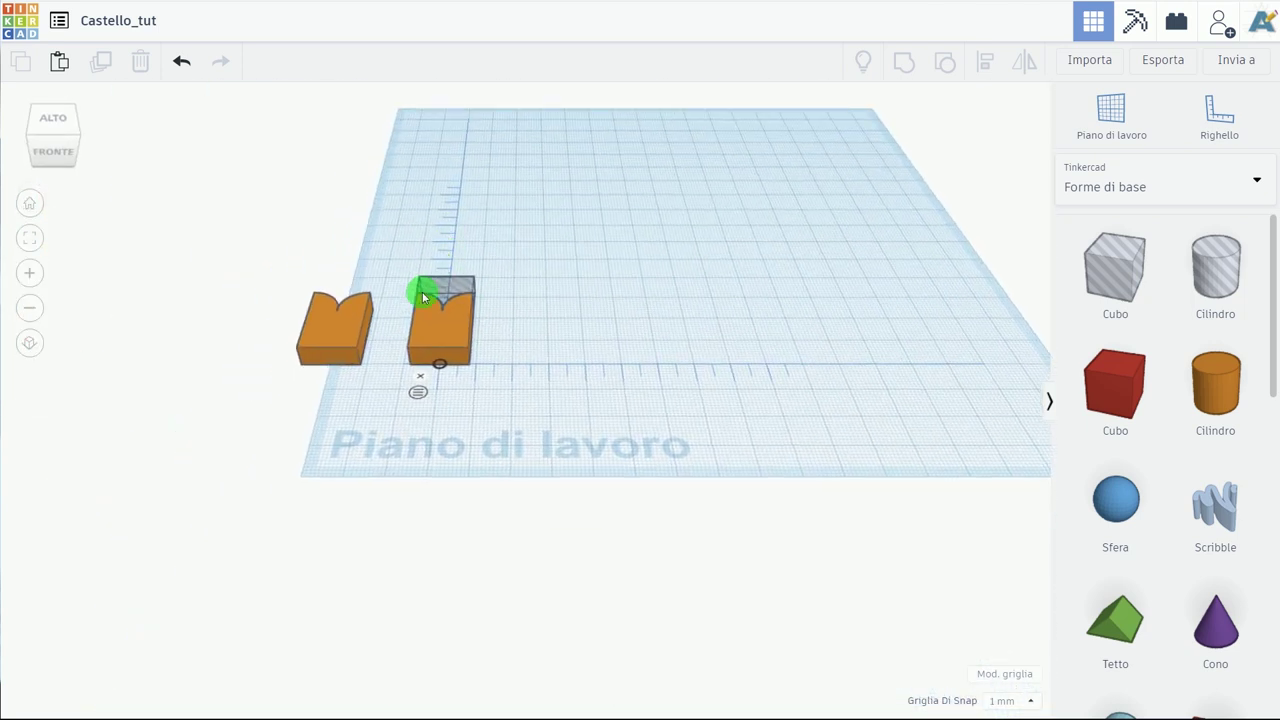
{"action": "scroll", "coordinate": [366, 403], "scroll_direction": "up", "scroll_amount": 3}
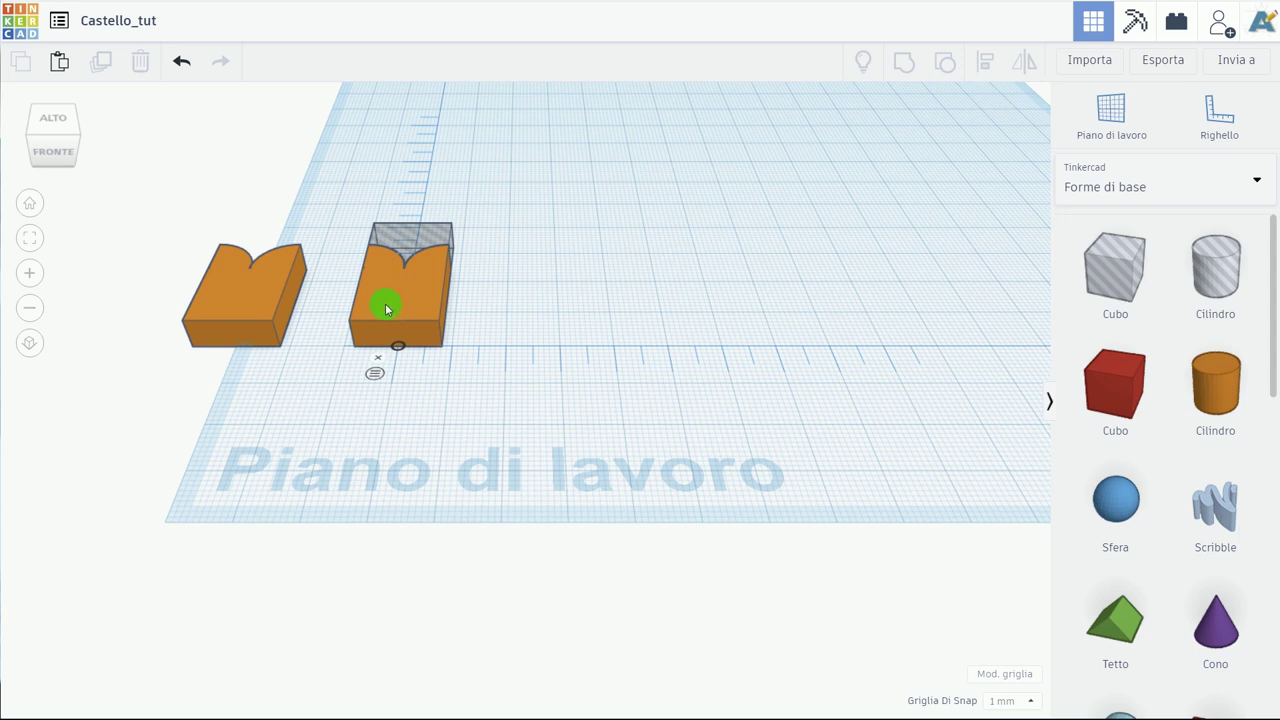
{"action": "left_click", "coordinate": [268, 302]}
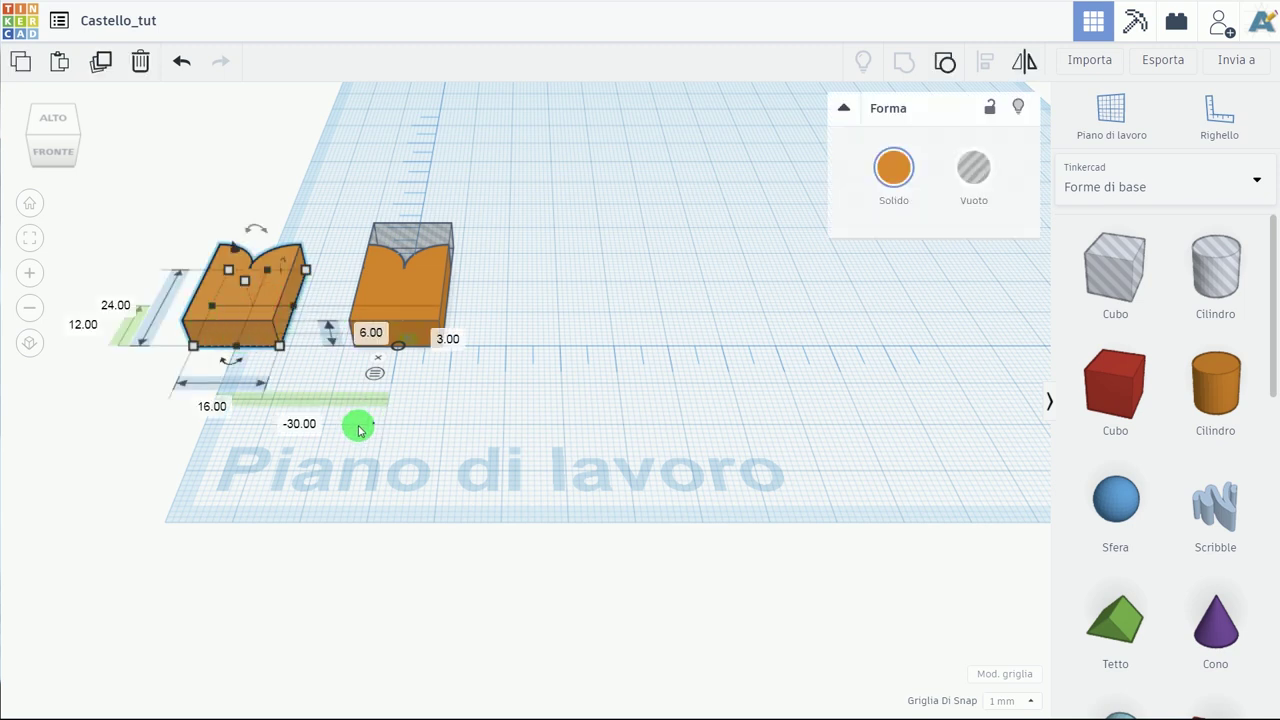
{"action": "right_click_drag", "start_coordinate": [360, 428], "coordinate": [215, 418]}
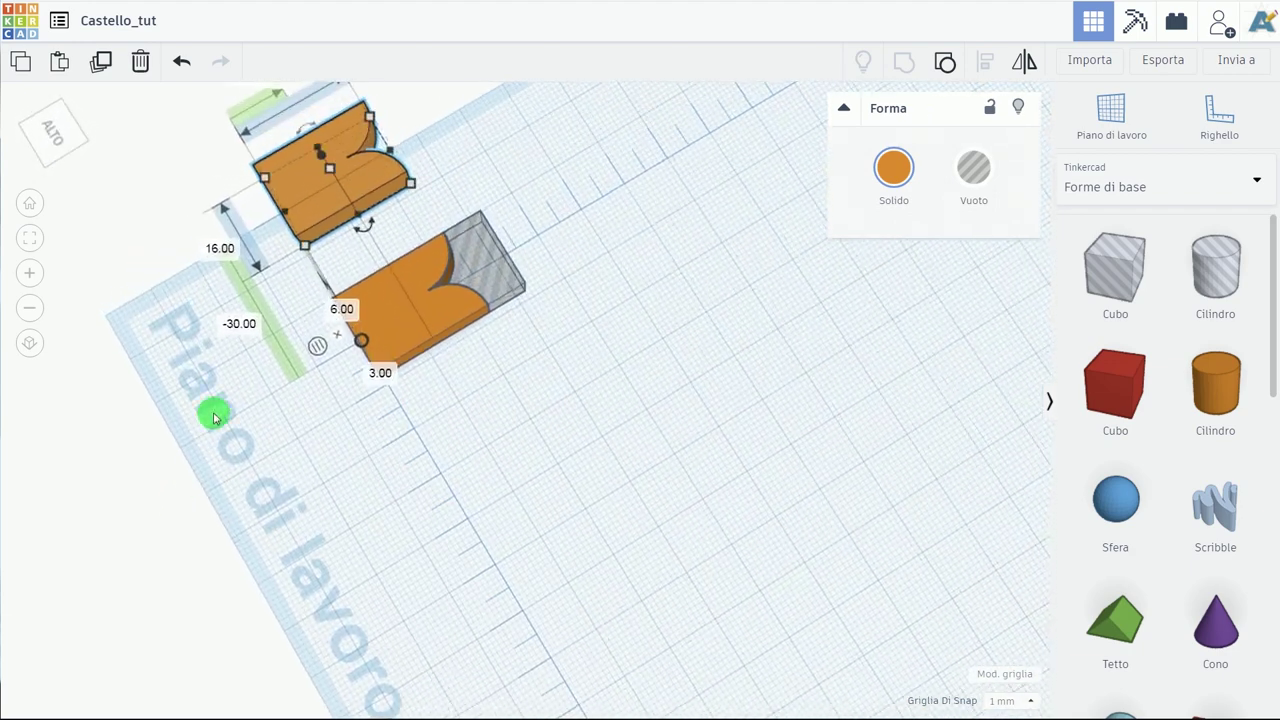
{"action": "mouse_move", "coordinate": [300, 123]}
{"action": "left_mouse_down"}
{"action": "mouse_move", "coordinate": [227, 191]}
{"action": "mouse_move", "coordinate": [189, 157]}
{"action": "mouse_move", "coordinate": [183, 226]}
{"action": "left_mouse_up"}
Select the upright piece and view it straight from the front.
{"action": "mouse_move", "coordinate": [191, 421]}
{"action": "middle_mouse_down"}
{"action": "mouse_move", "coordinate": [440, 443]}
{"action": "mouse_move", "coordinate": [538, 480]}
{"action": "middle_mouse_up"}
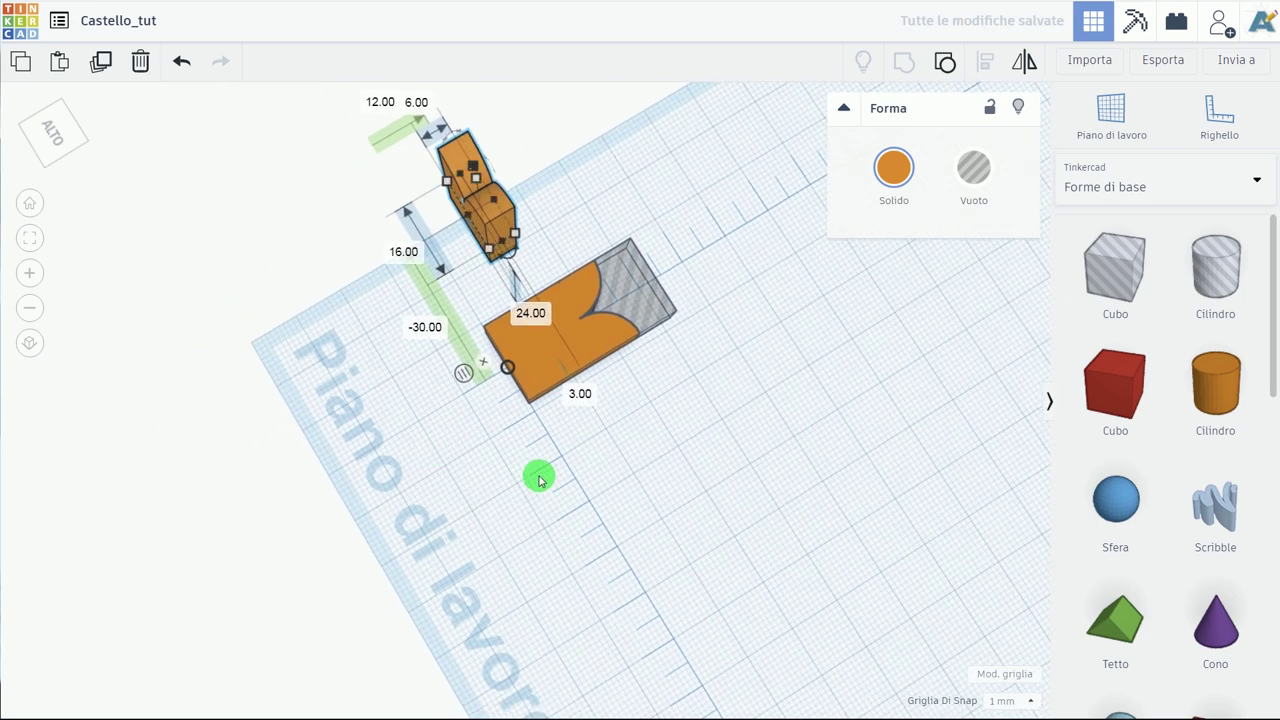
{"action": "left_click", "coordinate": [583, 291]}
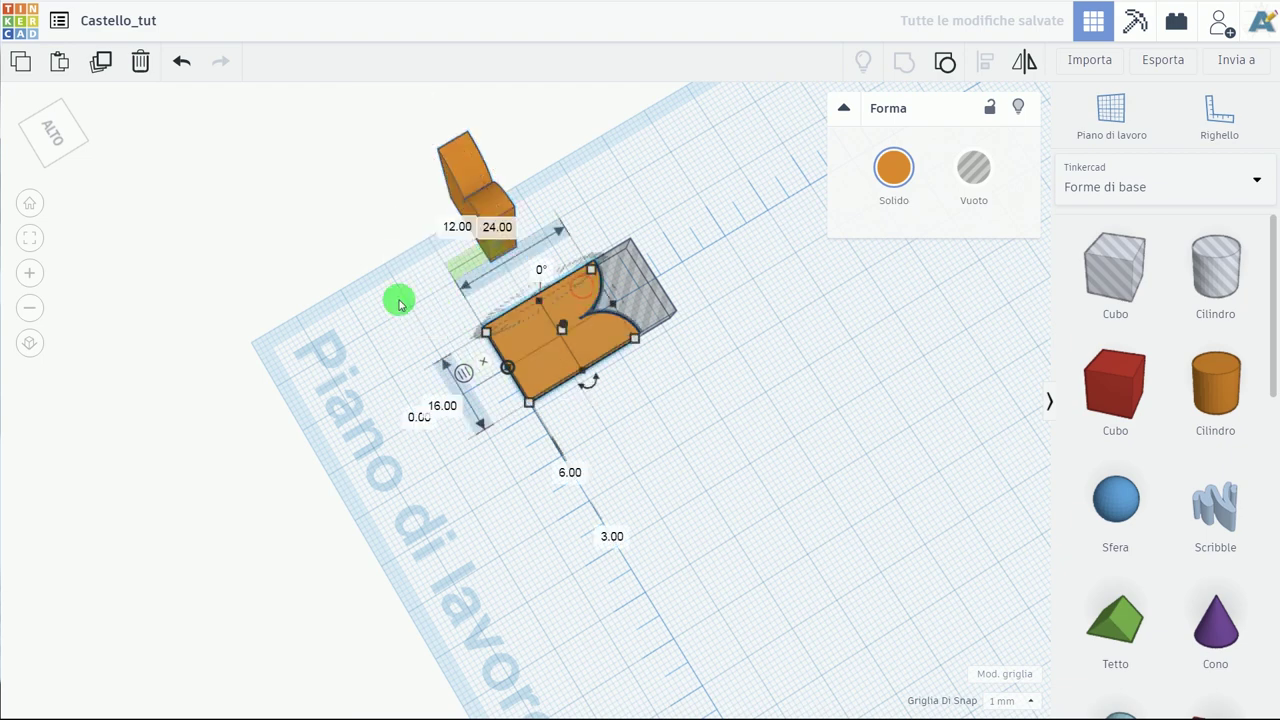
{"action": "mouse_move", "coordinate": [608, 534]}
{"action": "right_mouse_down"}
{"action": "mouse_move", "coordinate": [781, 483]}
{"action": "mouse_move", "coordinate": [854, 400]}
{"action": "mouse_move", "coordinate": [608, 403]}
{"action": "mouse_move", "coordinate": [500, 465]}
{"action": "right_mouse_up"}
{"action": "left_click", "coordinate": [53, 143]}
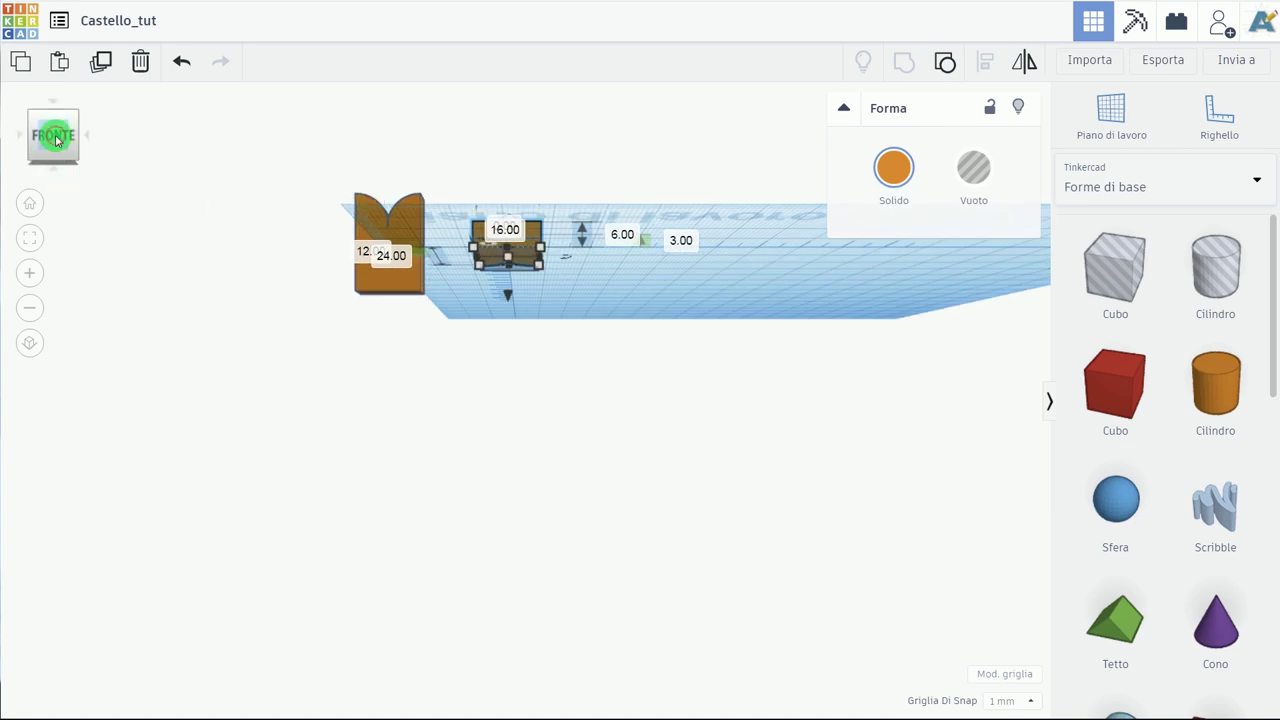
In the flat front view, lift the small box upward.
{"action": "left_click", "coordinate": [31, 344]}
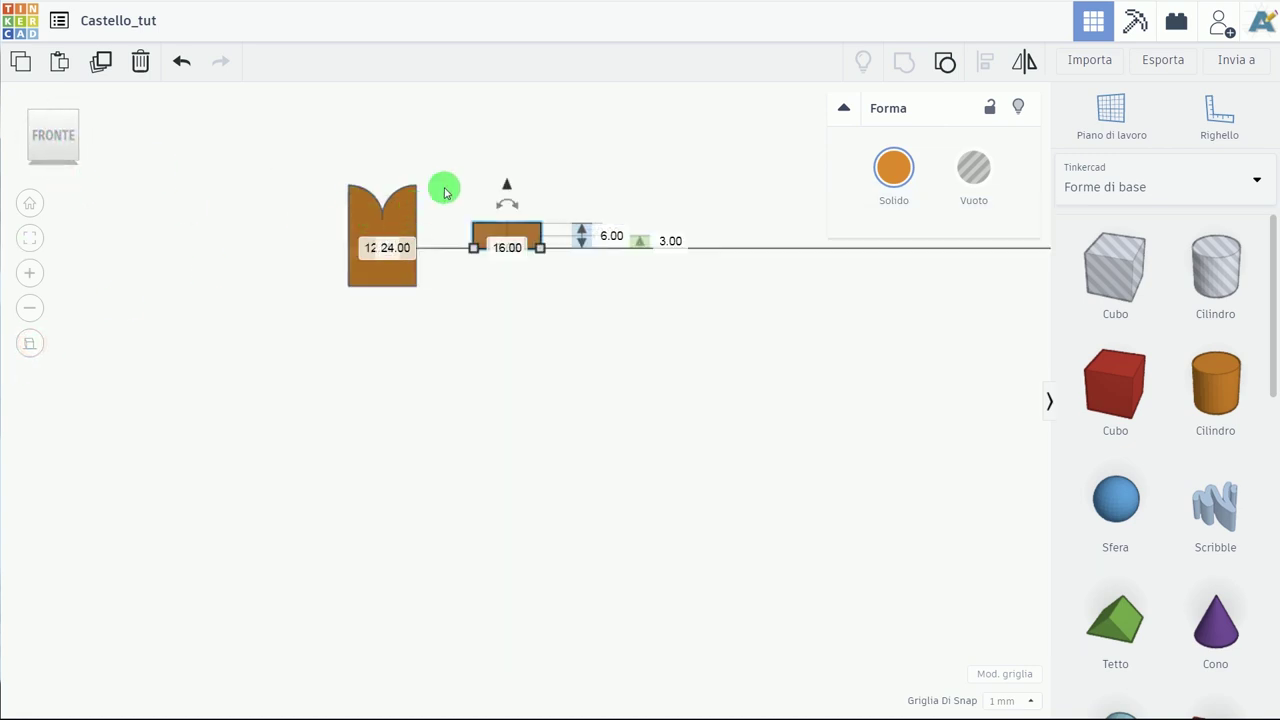
{"action": "left_click", "coordinate": [450, 177]}
{"action": "left_click_drag", "start_coordinate": [394, 226], "coordinate": [382, 112]}
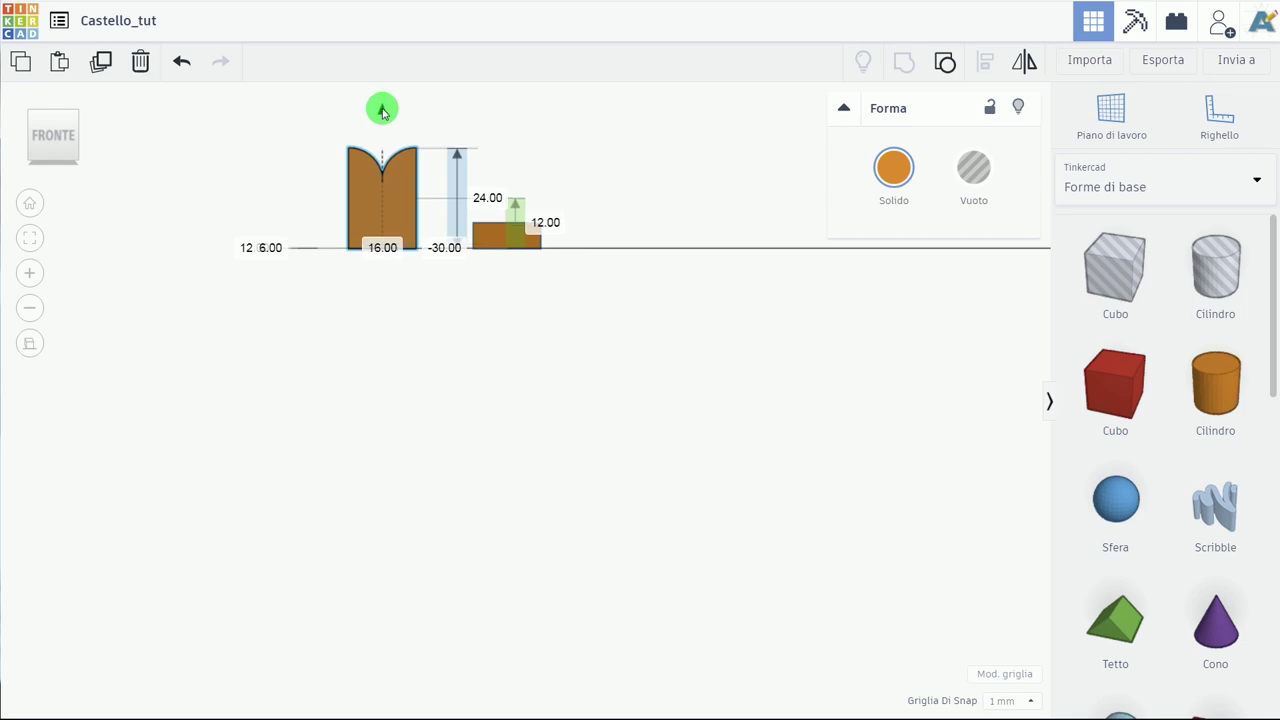
{"action": "right_click_drag", "start_coordinate": [500, 175], "coordinate": [305, 367]}
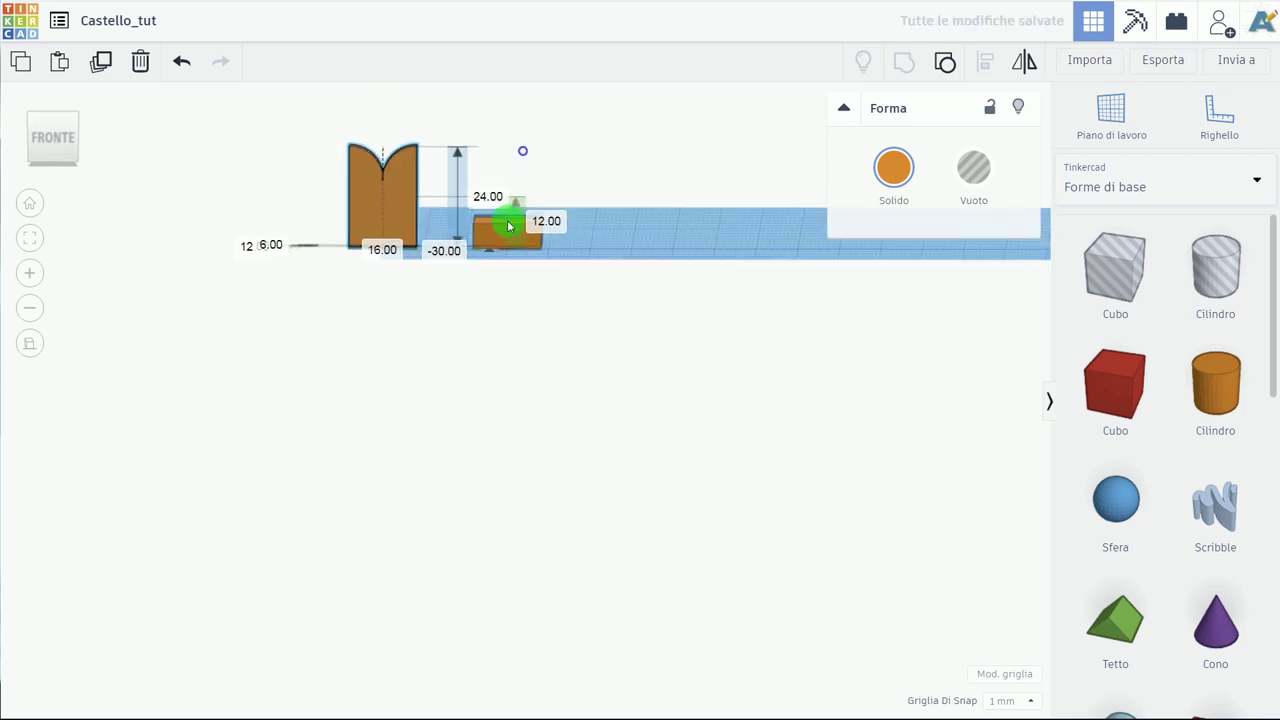
{"action": "left_click", "coordinate": [305, 367]}
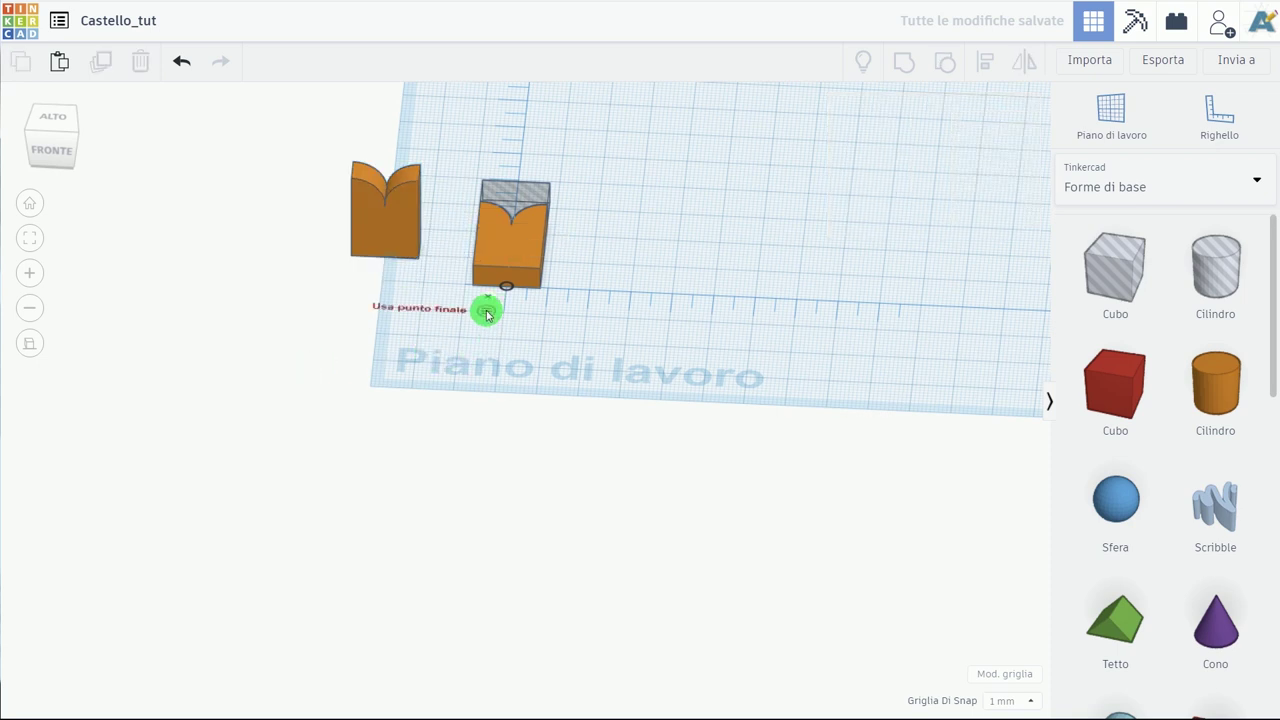
Raise and lower the left notched piece so it rests back on the workplane.
{"action": "right_click_drag", "start_coordinate": [380, 309], "coordinate": [397, 186]}
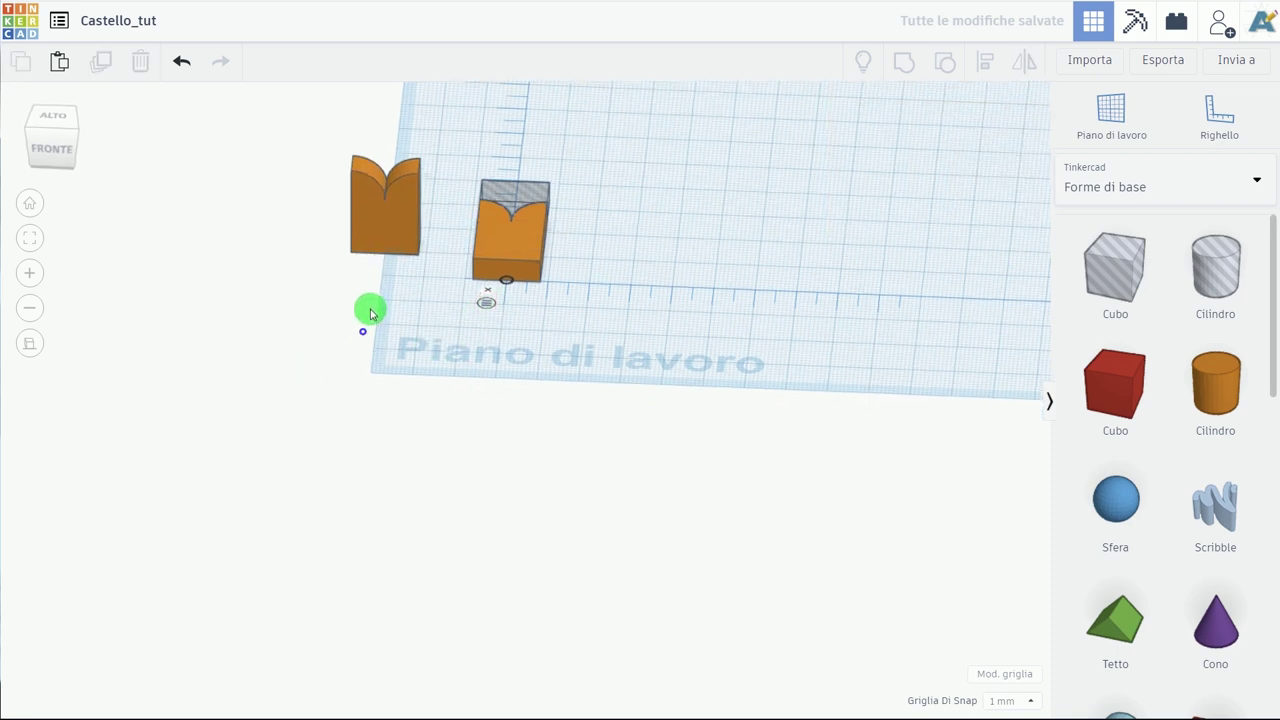
{"action": "left_click", "coordinate": [397, 186]}
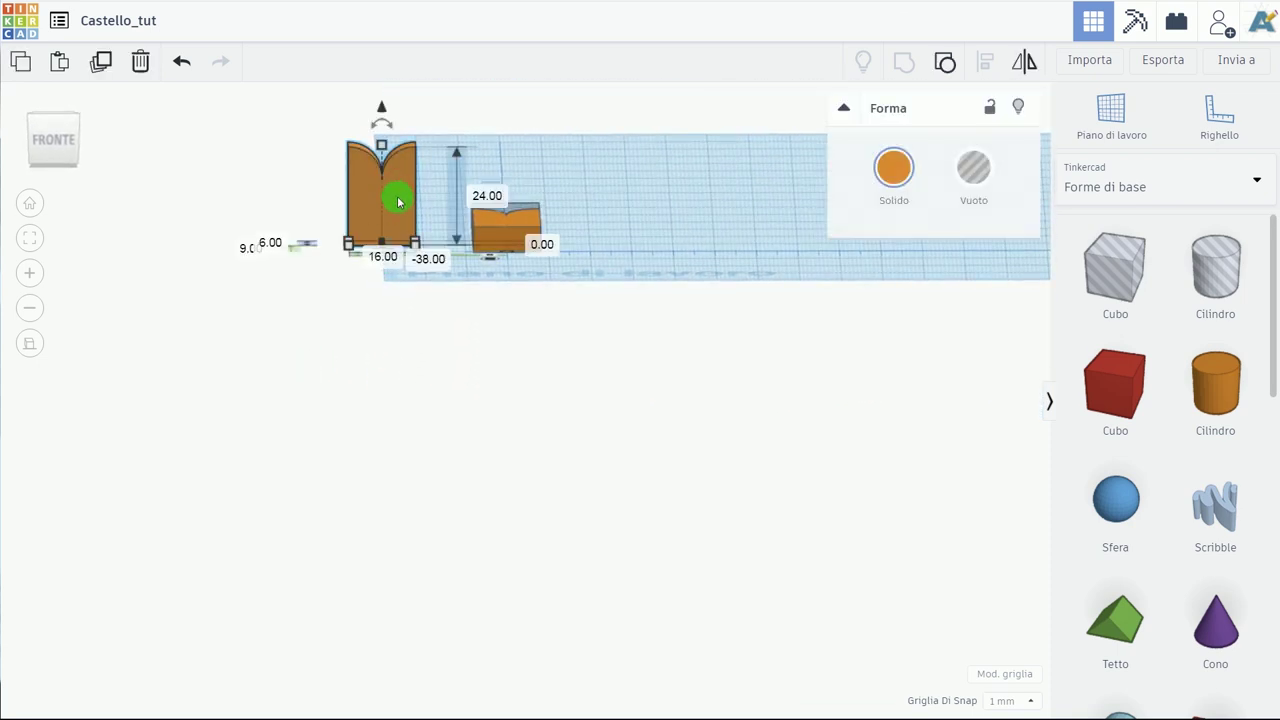
{"action": "left_click_drag", "start_coordinate": [407, 197], "coordinate": [399, 186]}
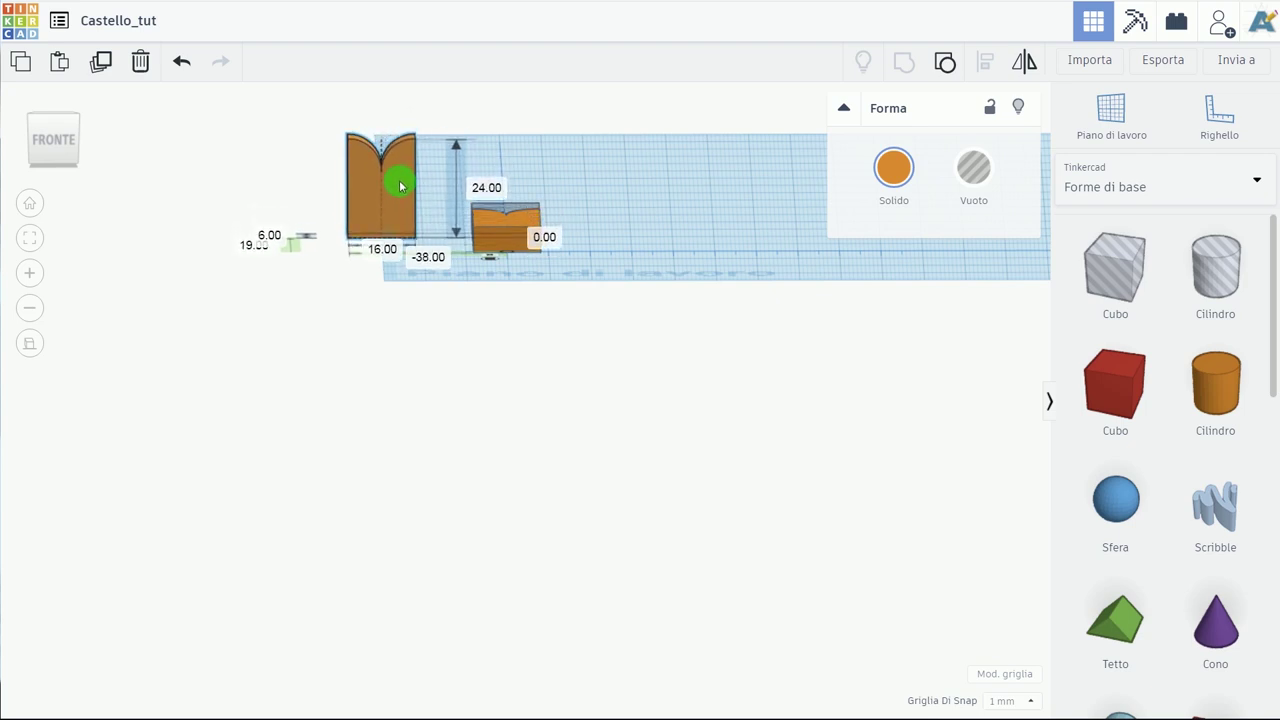
{"action": "left_click_drag", "start_coordinate": [399, 186], "coordinate": [401, 206]}
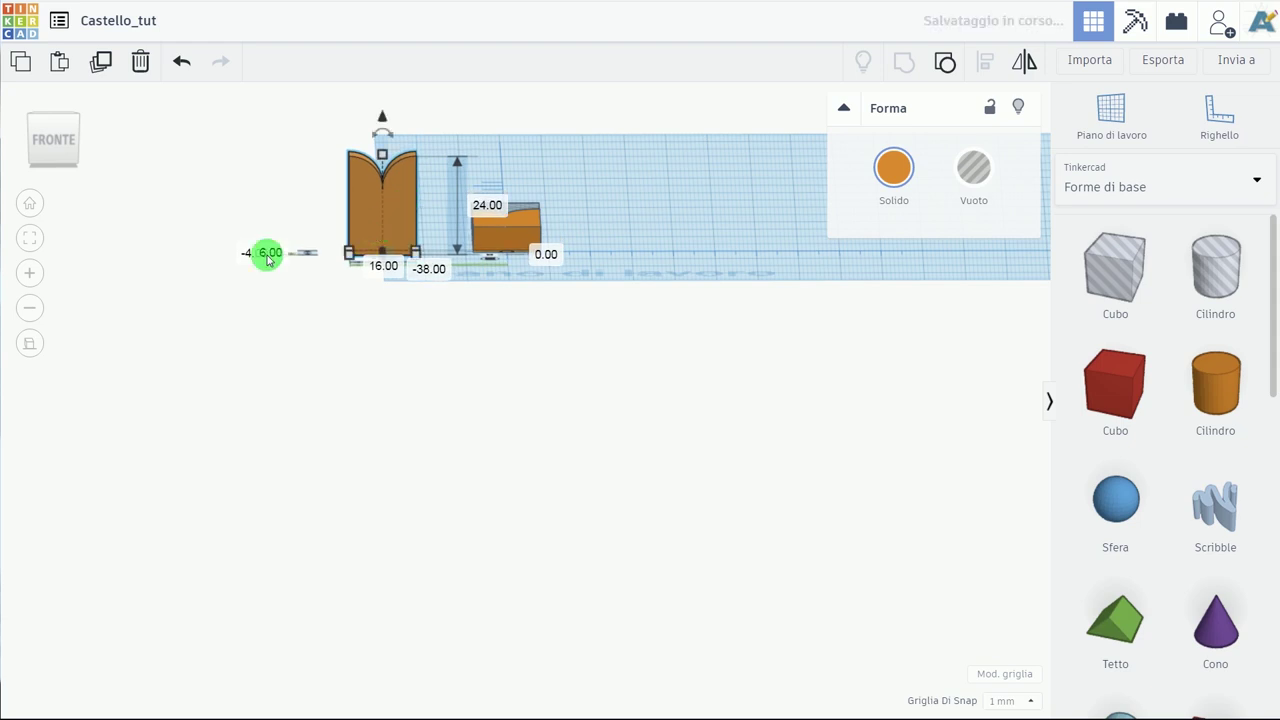
{"action": "left_click", "coordinate": [57, 141]}
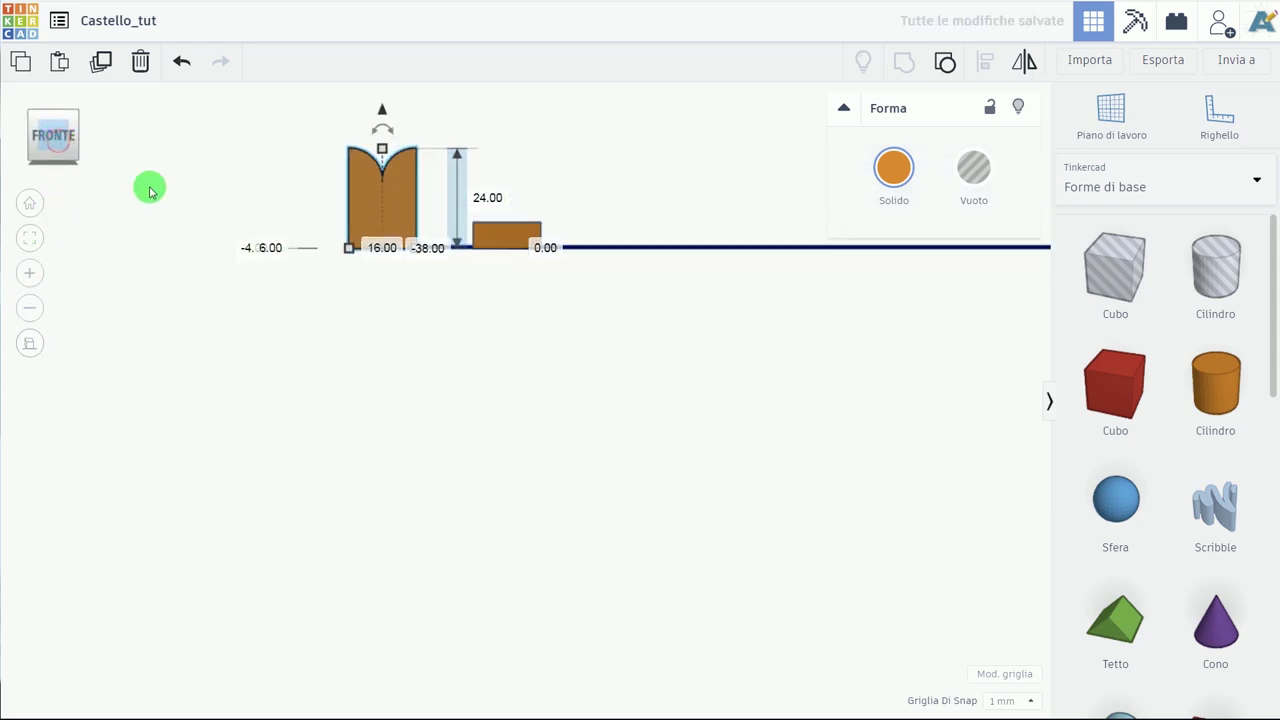
{"action": "scroll", "coordinate": [391, 245], "scroll_direction": "up", "scroll_amount": 3}
Select the hole box and right piece together and rotate them 90° upright.
{"action": "middle_click_drag", "start_coordinate": [368, 265], "coordinate": [331, 394]}
{"action": "mouse_move", "coordinate": [397, 423]}
{"action": "right_mouse_down"}
{"action": "mouse_move", "coordinate": [360, 495]}
{"action": "mouse_move", "coordinate": [369, 509]}
{"action": "mouse_move", "coordinate": [549, 342]}
{"action": "right_mouse_up"}
{"action": "left_click", "coordinate": [618, 305]}
{"action": "left_click_drag", "start_coordinate": [521, 220], "coordinate": [464, 164]}
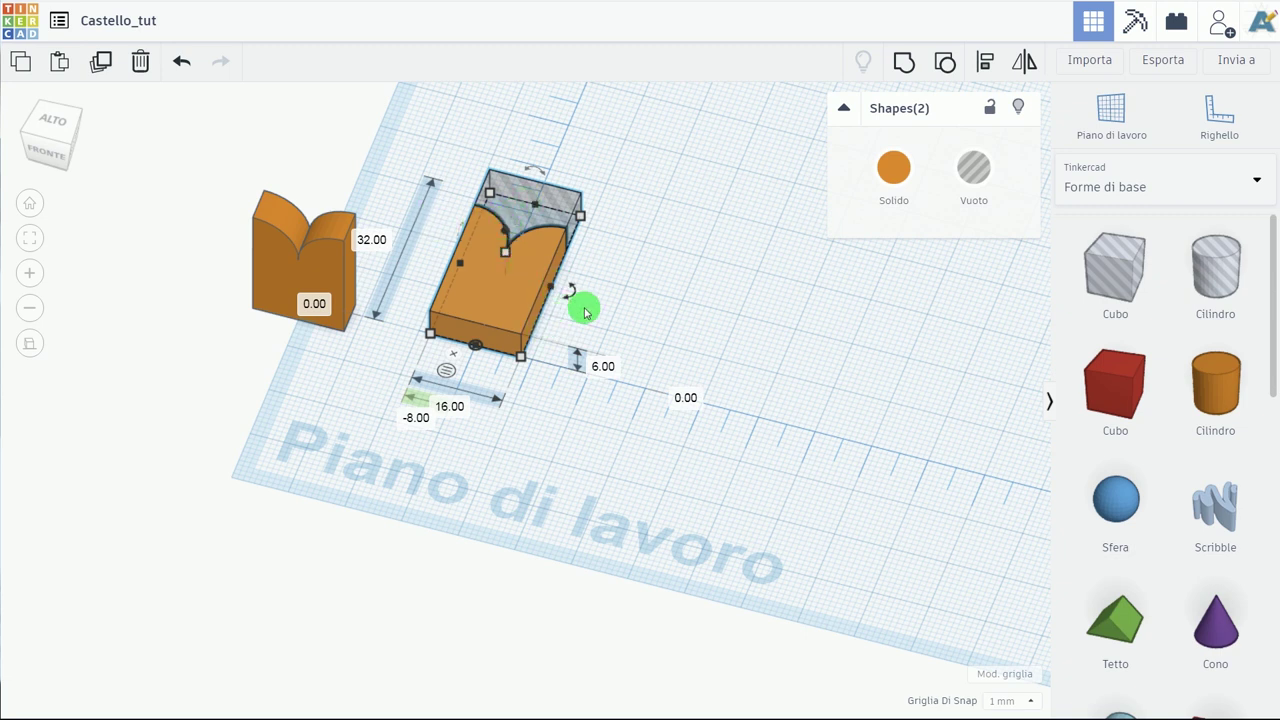
{"action": "right_click_drag", "start_coordinate": [585, 313], "coordinate": [506, 269]}
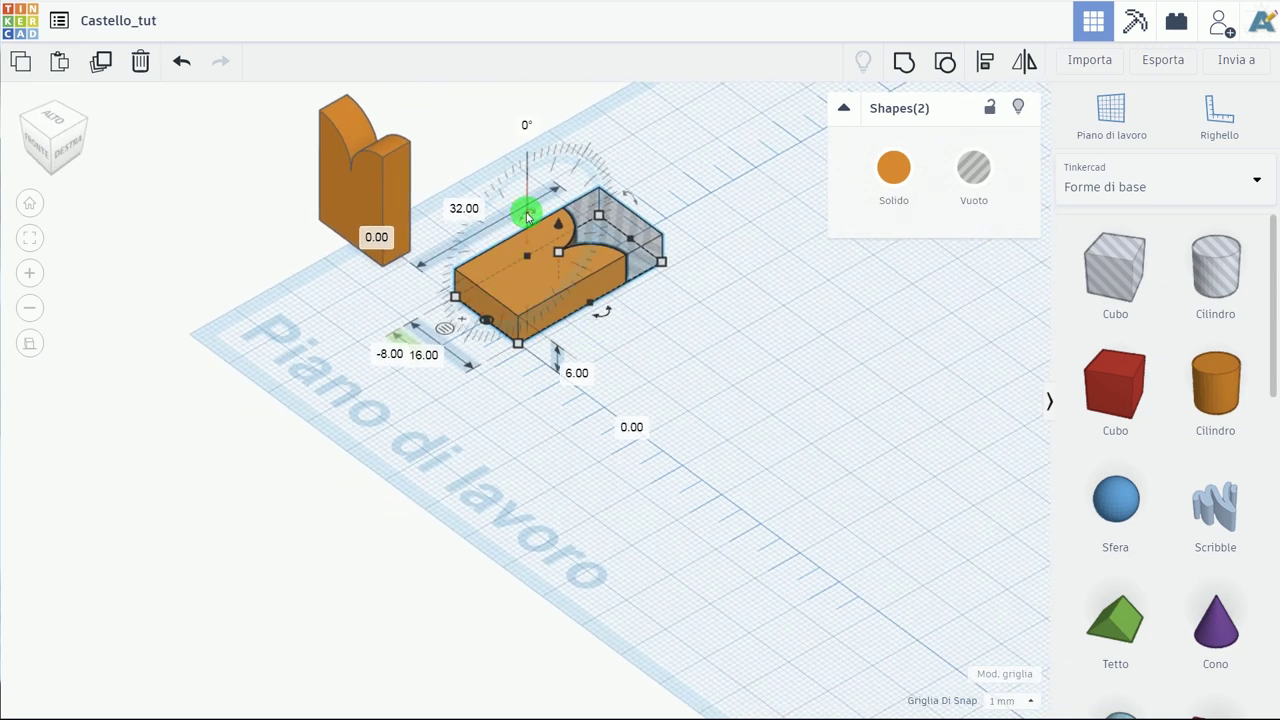
{"action": "left_click_drag", "start_coordinate": [527, 217], "coordinate": [459, 284]}
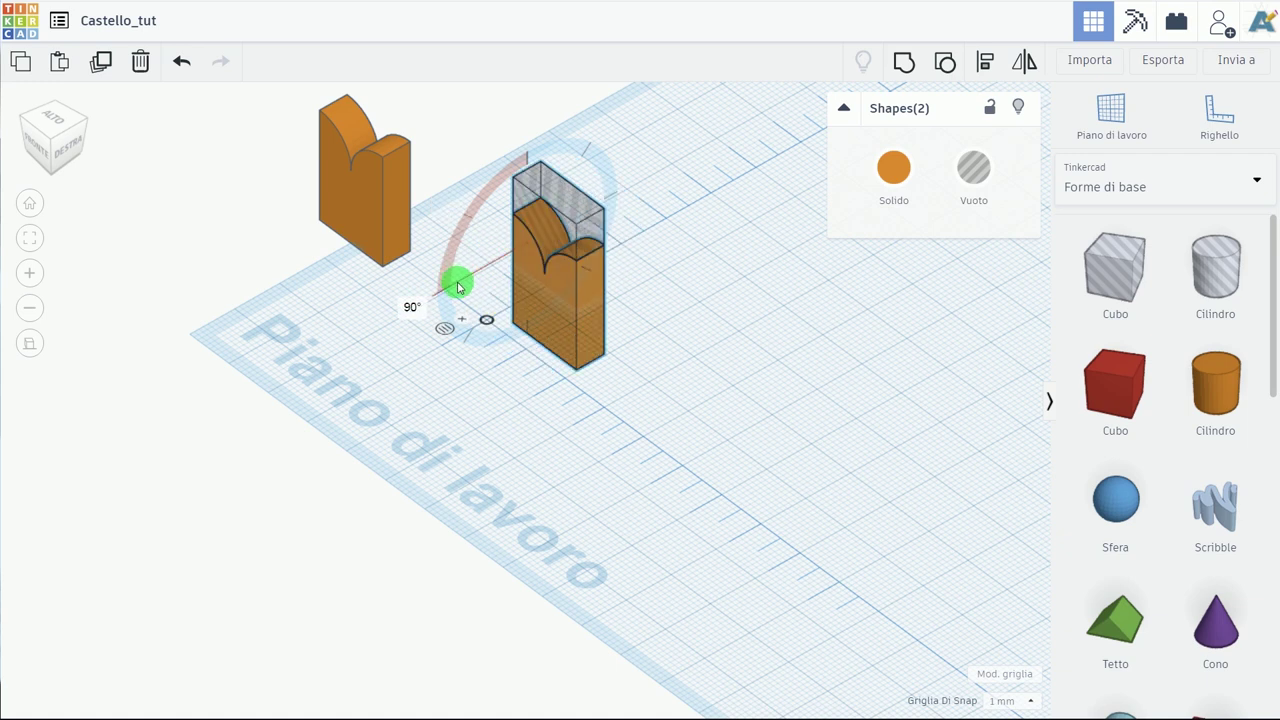
In front view, lift the rotated pair from −13.00 to elevation 0.00.
{"action": "right_click_drag", "start_coordinate": [706, 443], "coordinate": [165, 308]}
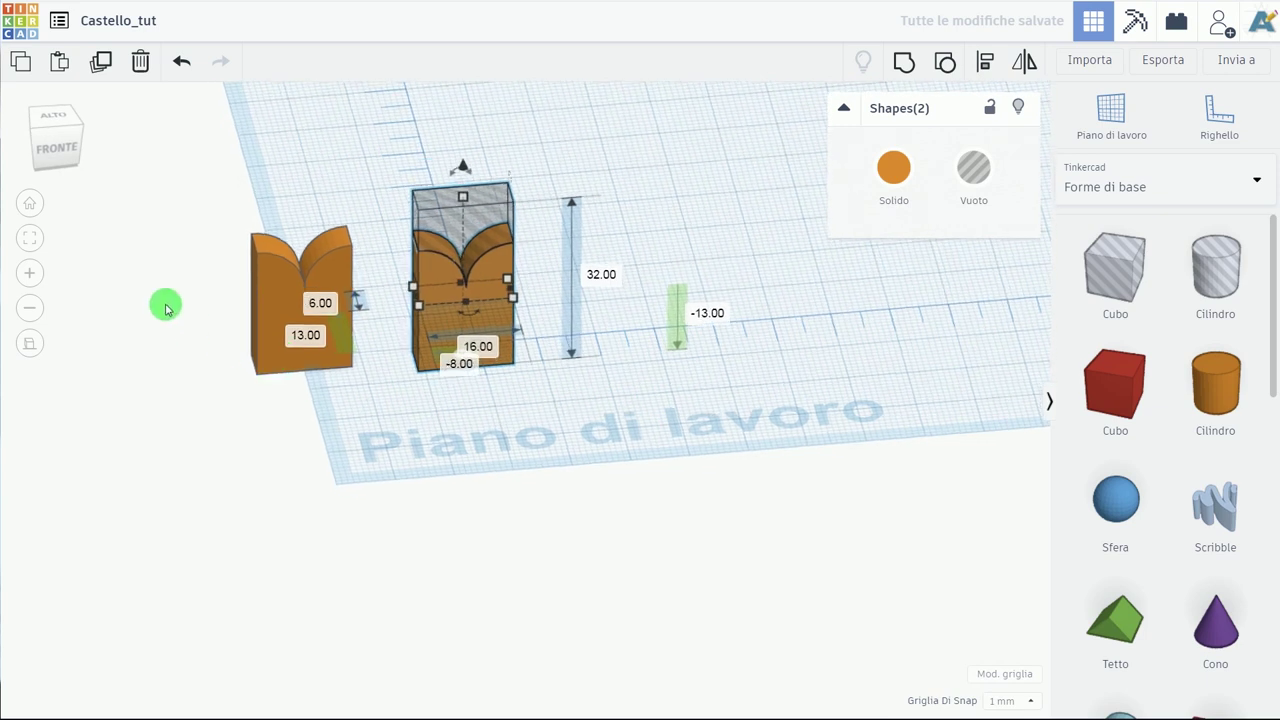
{"action": "left_click", "coordinate": [55, 145]}
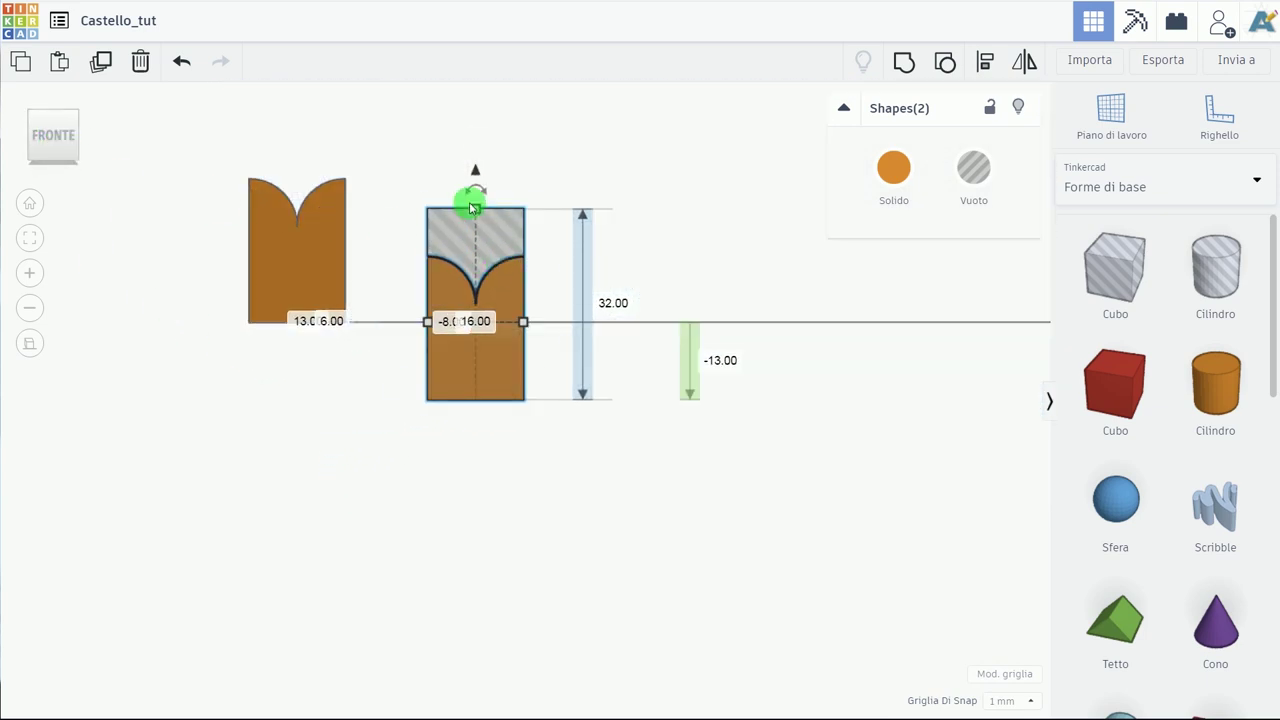
{"action": "left_click_drag", "start_coordinate": [475, 180], "coordinate": [478, 95]}
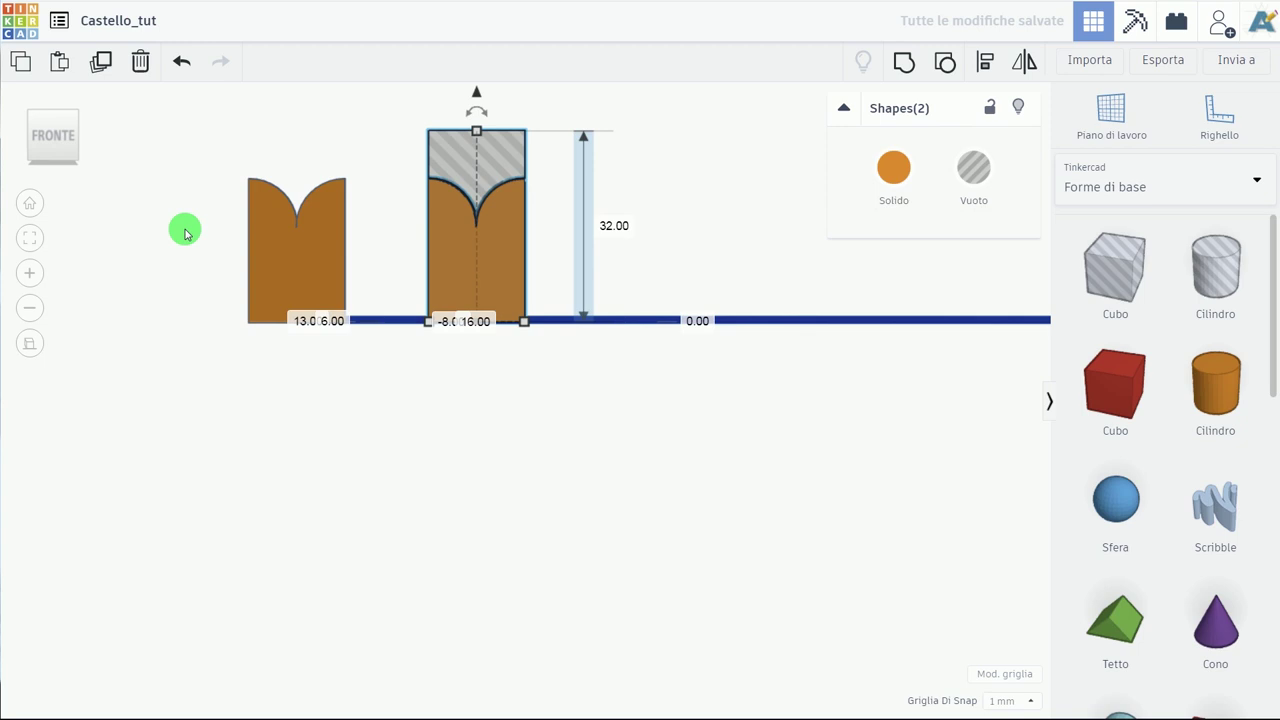
Return to the home perspective view and look down on the pieces from above.
{"action": "left_click", "coordinate": [29, 204]}
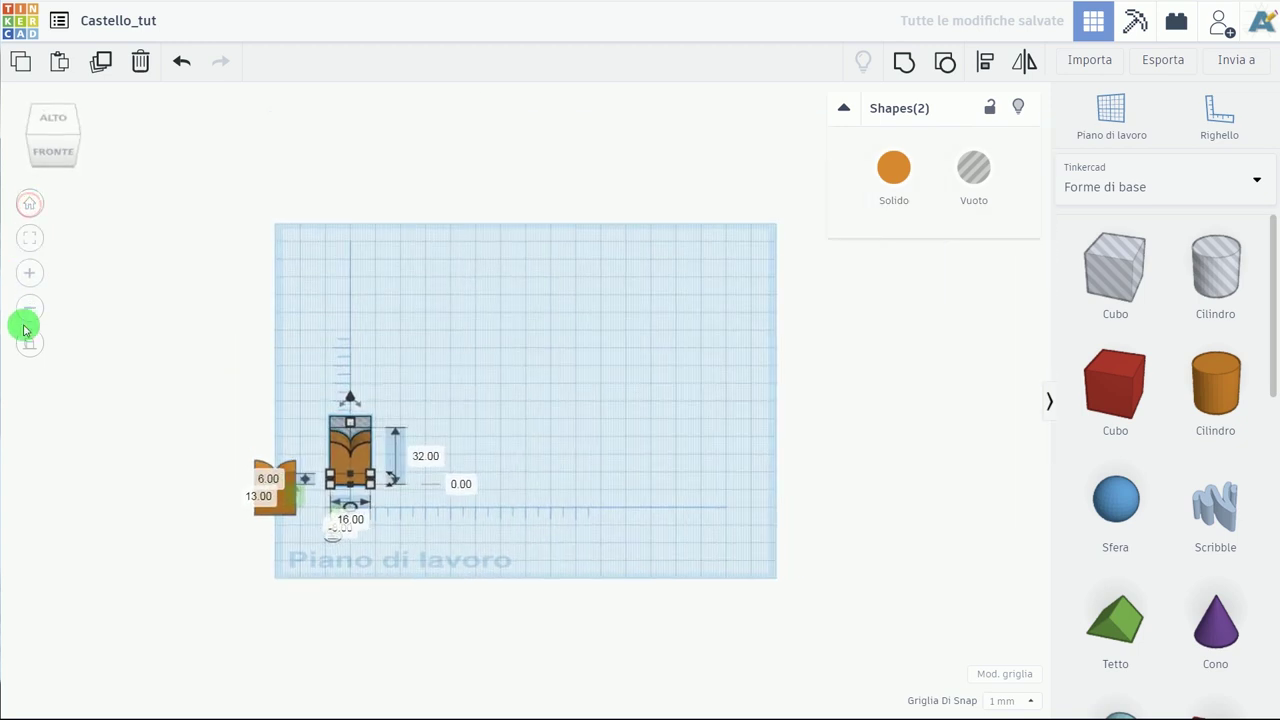
{"action": "left_click", "coordinate": [42, 352]}
{"action": "scroll", "coordinate": [440, 445], "scroll_direction": "up", "scroll_amount": 3}
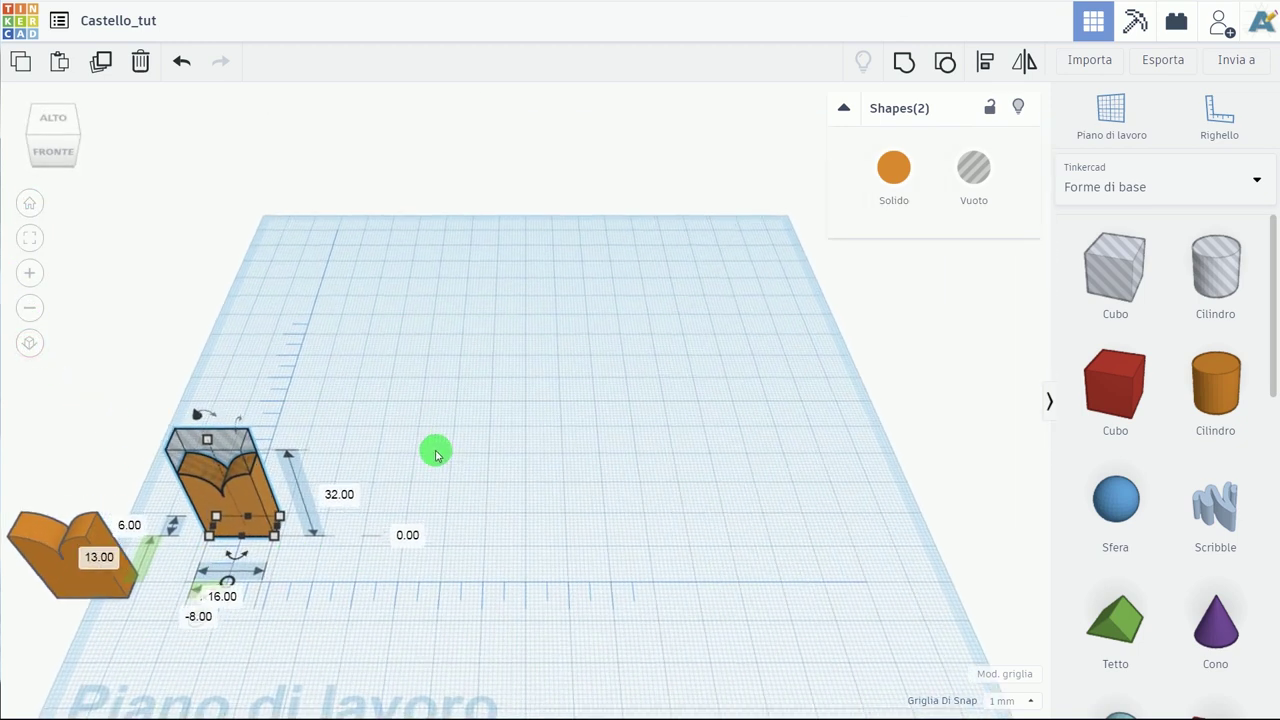
{"action": "right_click_drag", "start_coordinate": [514, 362], "coordinate": [297, 513]}
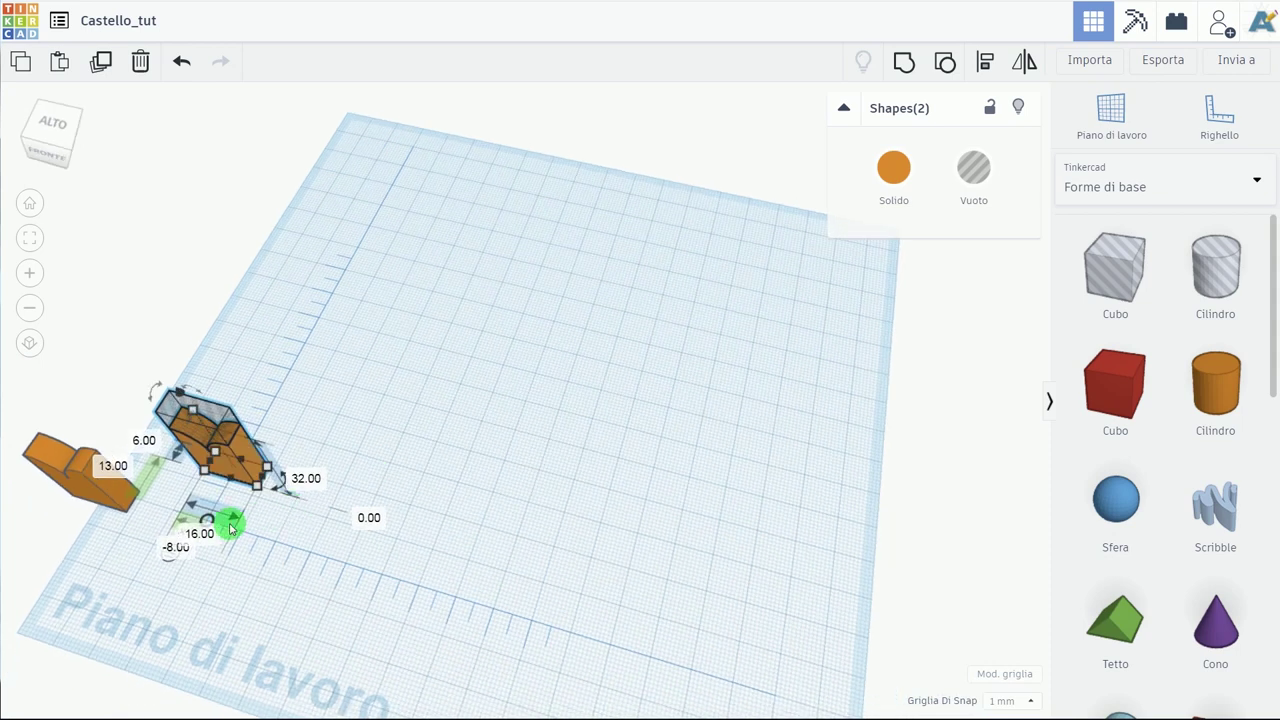
Duplicate the notched pair, rotate the copy −90° across the original, then select all four shapes.
{"action": "scroll", "coordinate": [225, 527], "scroll_direction": "up", "scroll_amount": 2}
{"action": "mouse_move", "coordinate": [222, 519]}
{"action": "middle_mouse_down"}
{"action": "mouse_move", "coordinate": [640, 349]}
{"action": "mouse_move", "coordinate": [666, 400]}
{"action": "mouse_move", "coordinate": [549, 406]}
{"action": "mouse_move", "coordinate": [535, 421]}
{"action": "middle_mouse_up"}
{"action": "scroll", "coordinate": [488, 397], "scroll_direction": "up", "scroll_amount": 2}
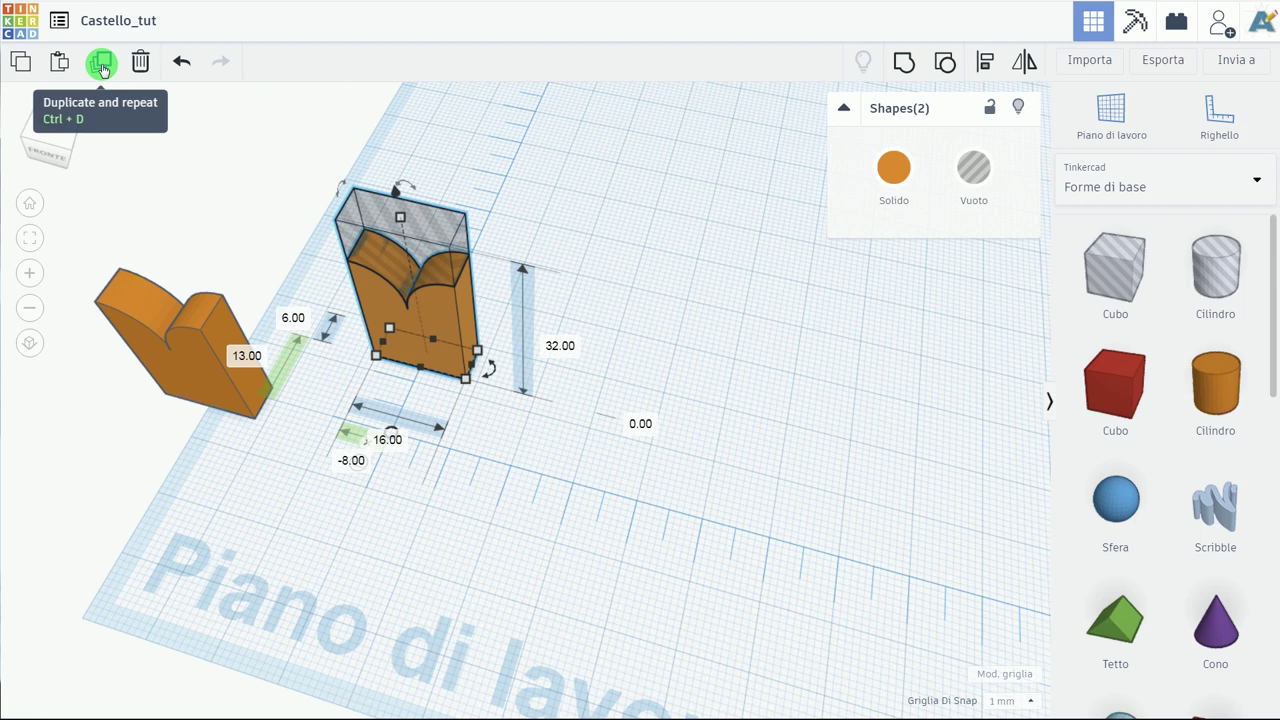
{"action": "left_click", "coordinate": [103, 68]}
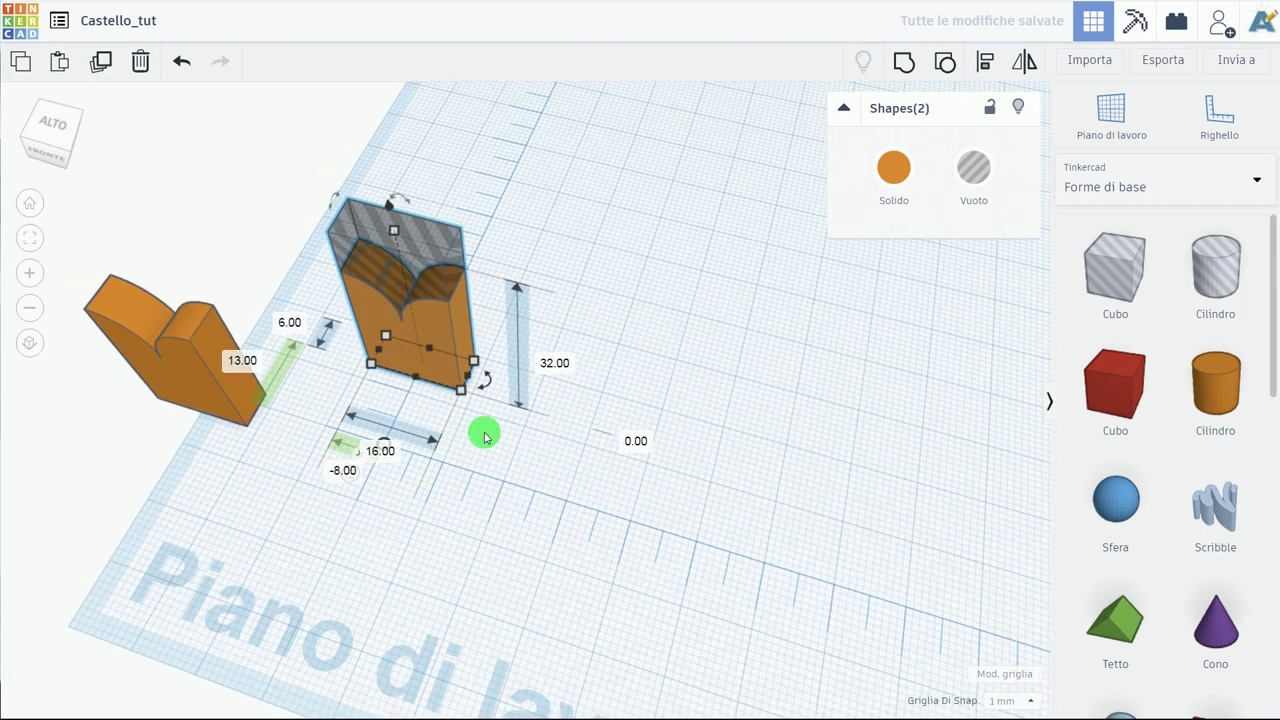
{"action": "left_click_drag", "start_coordinate": [492, 386], "coordinate": [348, 462]}
{"action": "scroll", "coordinate": [290, 395], "scroll_direction": "up", "scroll_amount": 3}
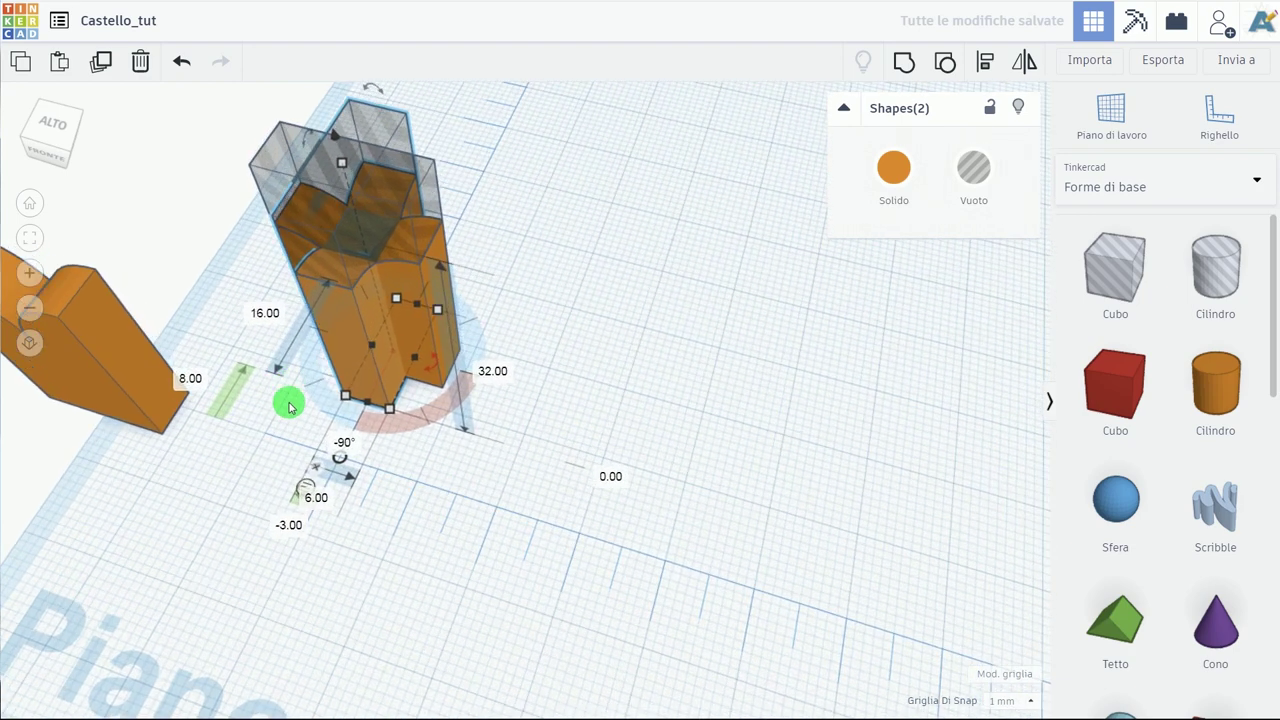
{"action": "mouse_move", "coordinate": [349, 347]}
{"action": "left_mouse_down"}
{"action": "mouse_move", "coordinate": [346, 306]}
{"action": "mouse_move", "coordinate": [336, 330]}
{"action": "left_mouse_up"}
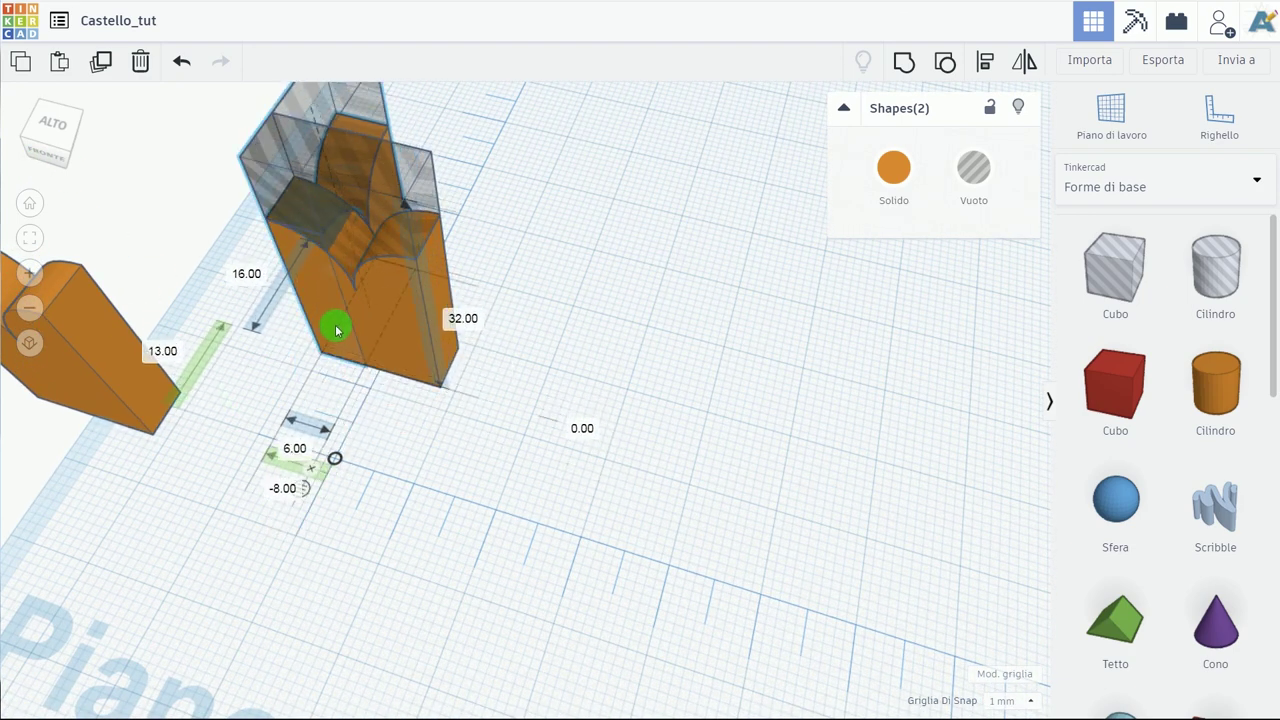
{"action": "mouse_move", "coordinate": [603, 457]}
{"action": "right_mouse_down"}
{"action": "mouse_move", "coordinate": [380, 489]}
{"action": "mouse_move", "coordinate": [358, 378]}
{"action": "mouse_move", "coordinate": [360, 431]}
{"action": "mouse_move", "coordinate": [289, 434]}
{"action": "mouse_move", "coordinate": [525, 521]}
{"action": "mouse_move", "coordinate": [594, 503]}
{"action": "mouse_move", "coordinate": [566, 494]}
{"action": "right_mouse_up"}
{"action": "left_click_drag", "start_coordinate": [516, 438], "coordinate": [230, 148]}
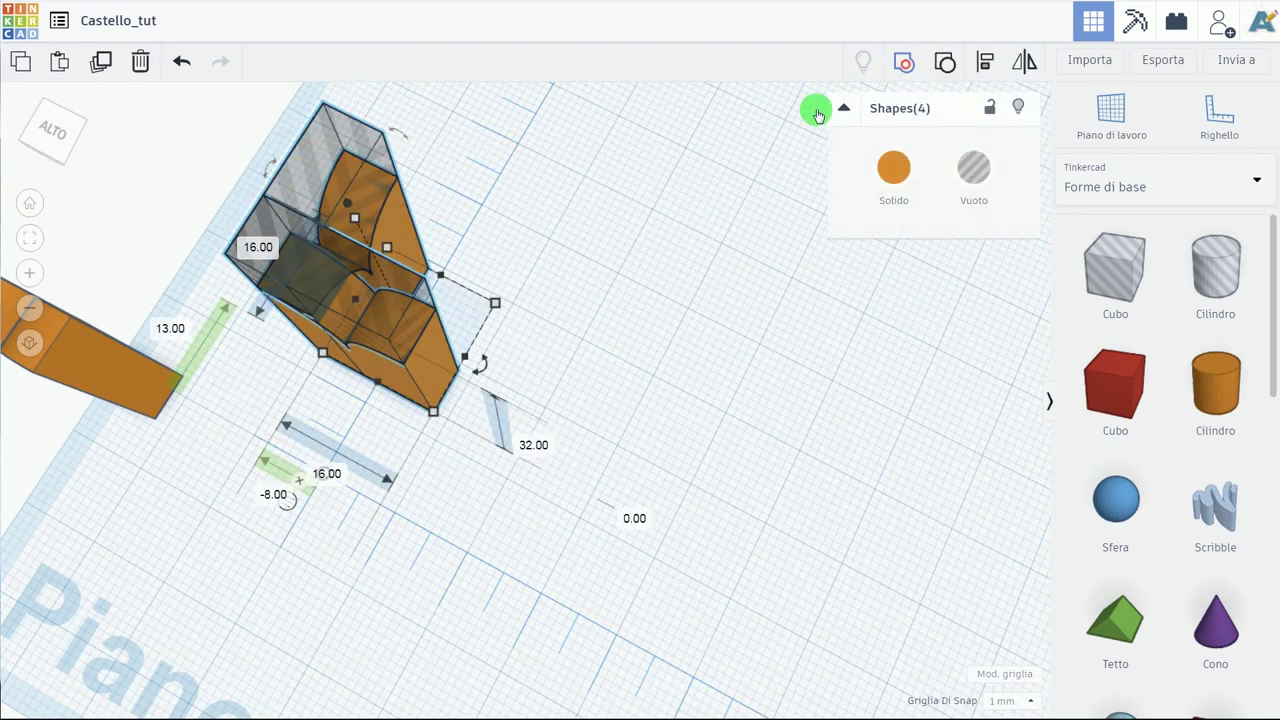
Group the four shapes into a single crossed-notch battlement with Ctrl+G.
{"action": "key", "text": "ctrl+g"}
{"action": "mouse_move", "coordinate": [548, 340]}
{"action": "right_mouse_down"}
{"action": "mouse_move", "coordinate": [411, 394]}
{"action": "mouse_move", "coordinate": [320, 371]}
{"action": "right_mouse_up"}
{"action": "right_click_drag", "start_coordinate": [466, 114], "coordinate": [474, 123]}
{"action": "scroll", "coordinate": [476, 150], "scroll_direction": "up", "scroll_amount": 2}
{"action": "mouse_move", "coordinate": [478, 183]}
{"action": "middle_mouse_down"}
{"action": "mouse_move", "coordinate": [543, 540]}
{"action": "mouse_move", "coordinate": [574, 620]}
{"action": "mouse_move", "coordinate": [508, 497]}
{"action": "middle_mouse_up"}
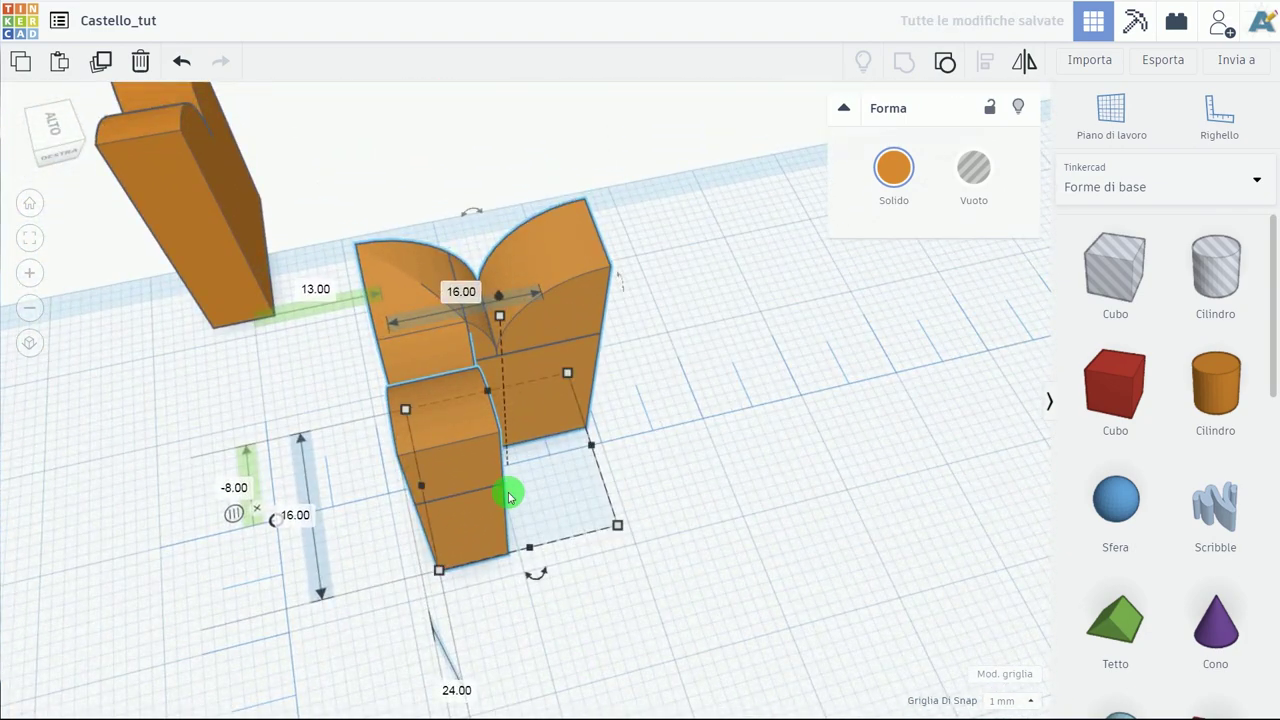
{"action": "scroll", "coordinate": [476, 505], "scroll_direction": "down", "scroll_amount": 2}
{"action": "scroll", "coordinate": [474, 504], "scroll_direction": "down", "scroll_amount": 2}
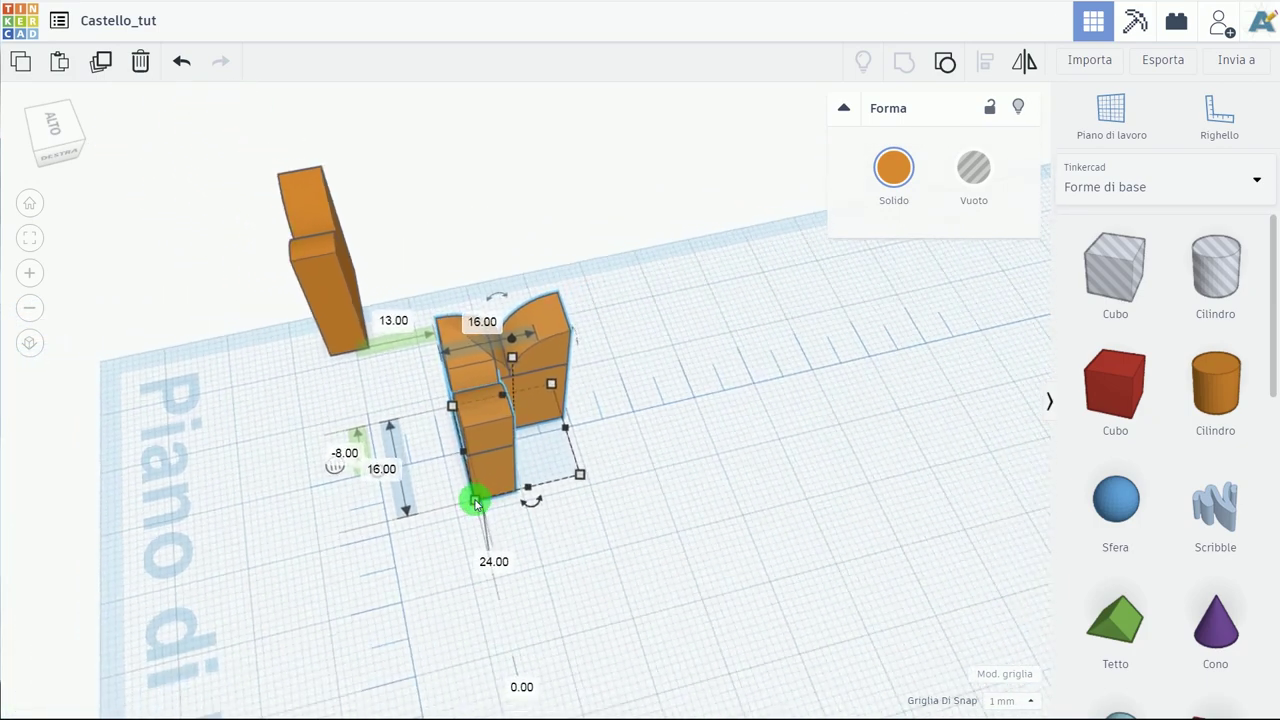
{"action": "scroll", "coordinate": [474, 501], "scroll_direction": "down", "scroll_amount": 2}
{"action": "scroll", "coordinate": [480, 530], "scroll_direction": "down", "scroll_amount": 2}
Move the plain 16 × 24 battlement to stand beside the crossed one.
{"action": "mouse_move", "coordinate": [489, 565]}
{"action": "right_mouse_down"}
{"action": "mouse_move", "coordinate": [720, 517]}
{"action": "mouse_move", "coordinate": [754, 488]}
{"action": "right_mouse_up"}
{"action": "left_click_drag", "start_coordinate": [396, 404], "coordinate": [638, 377]}
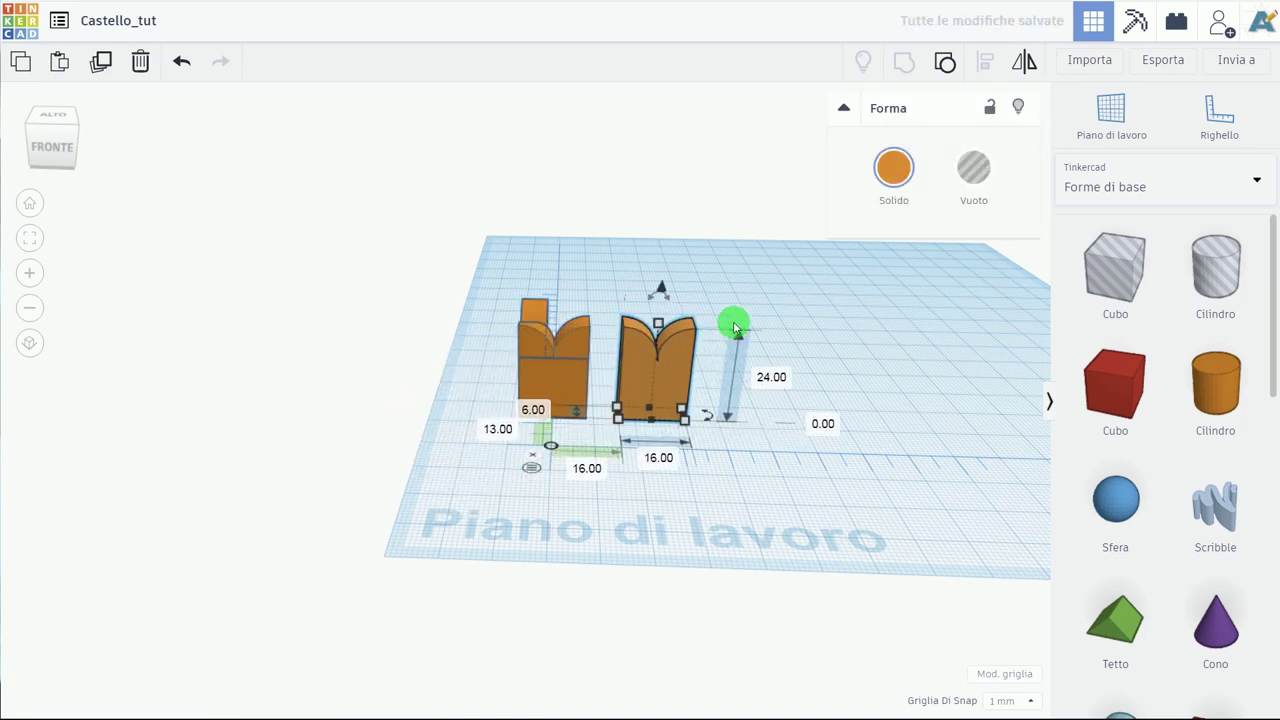
{"action": "left_click", "coordinate": [785, 298]}
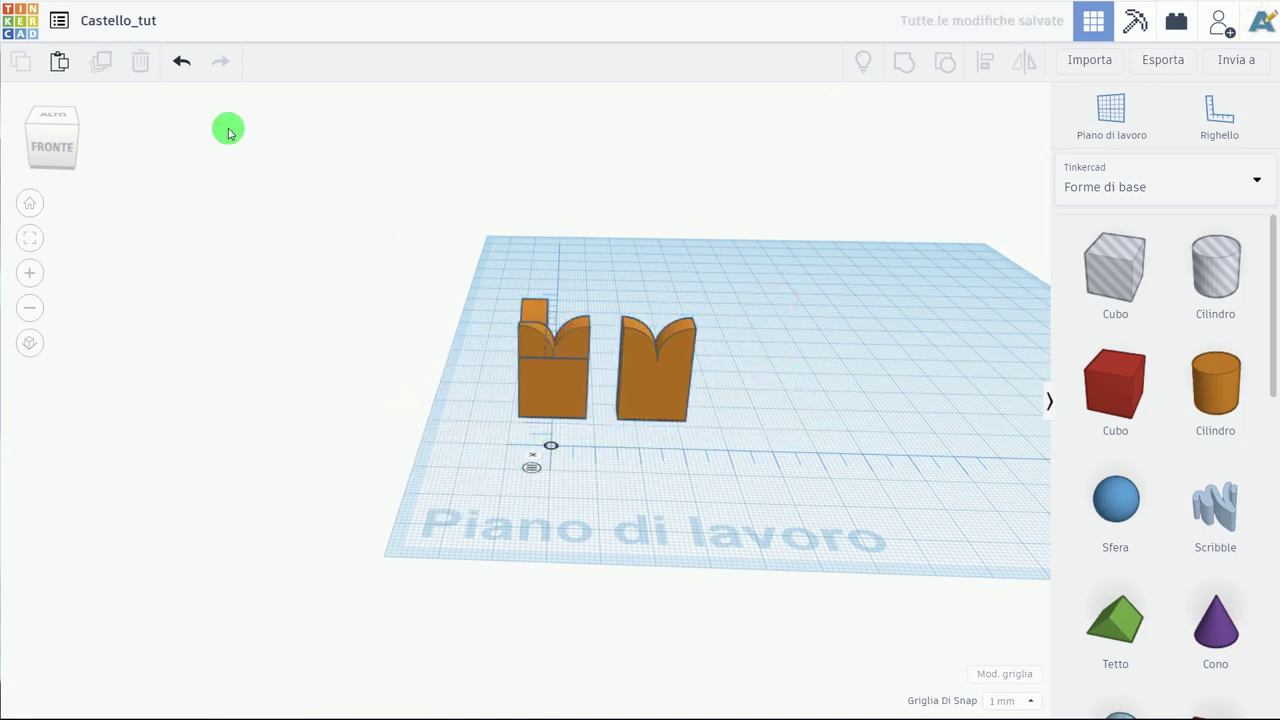
{"action": "left_click", "coordinate": [31, 211]}
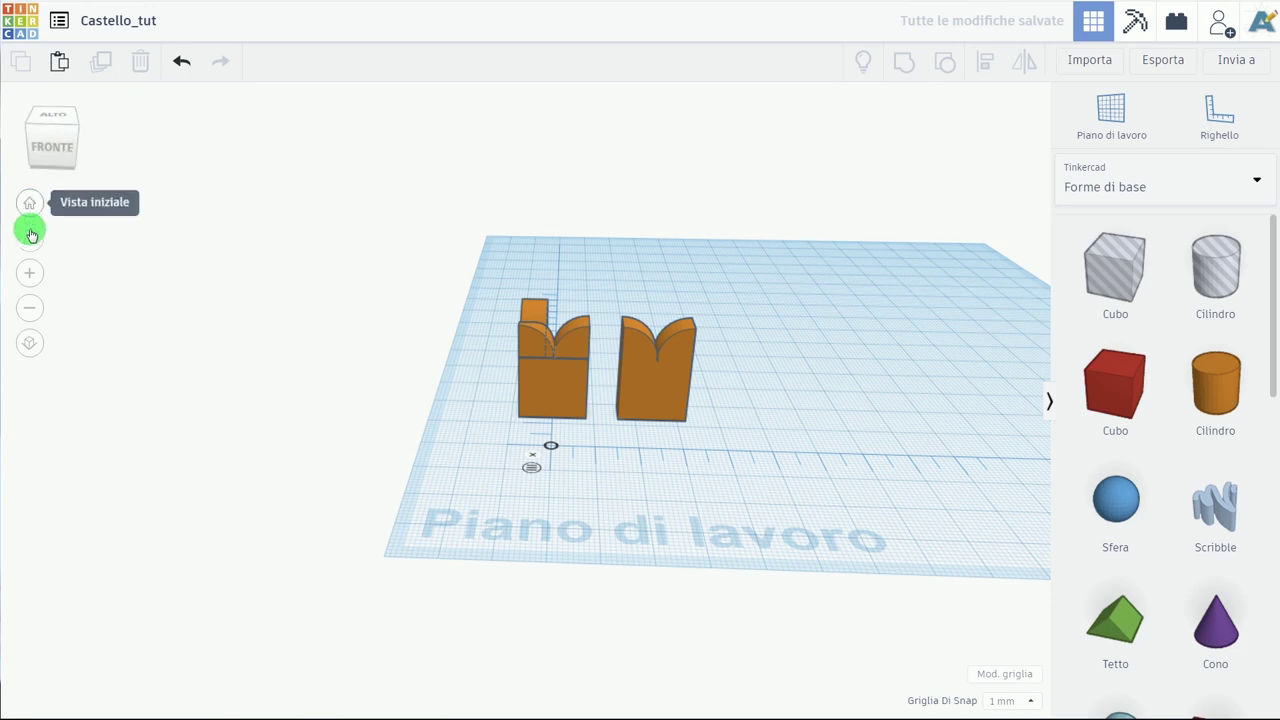
{"action": "scroll", "coordinate": [351, 357], "scroll_direction": "up", "scroll_amount": 5}
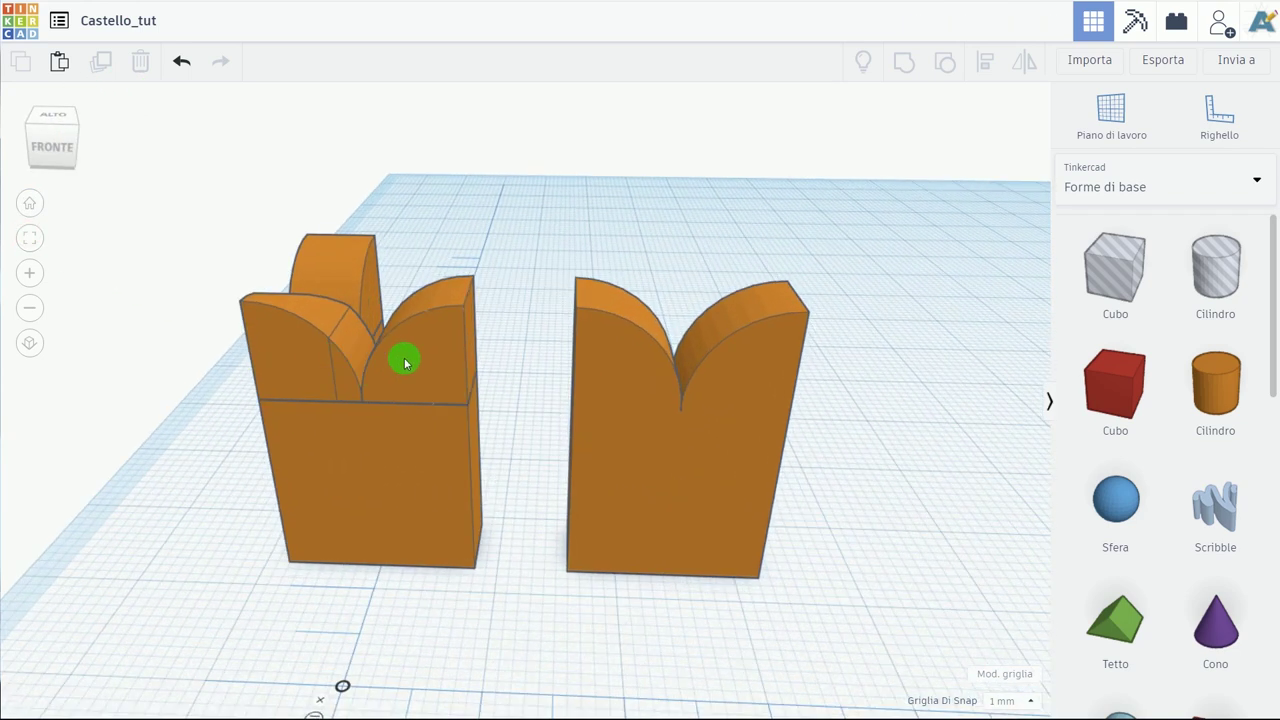